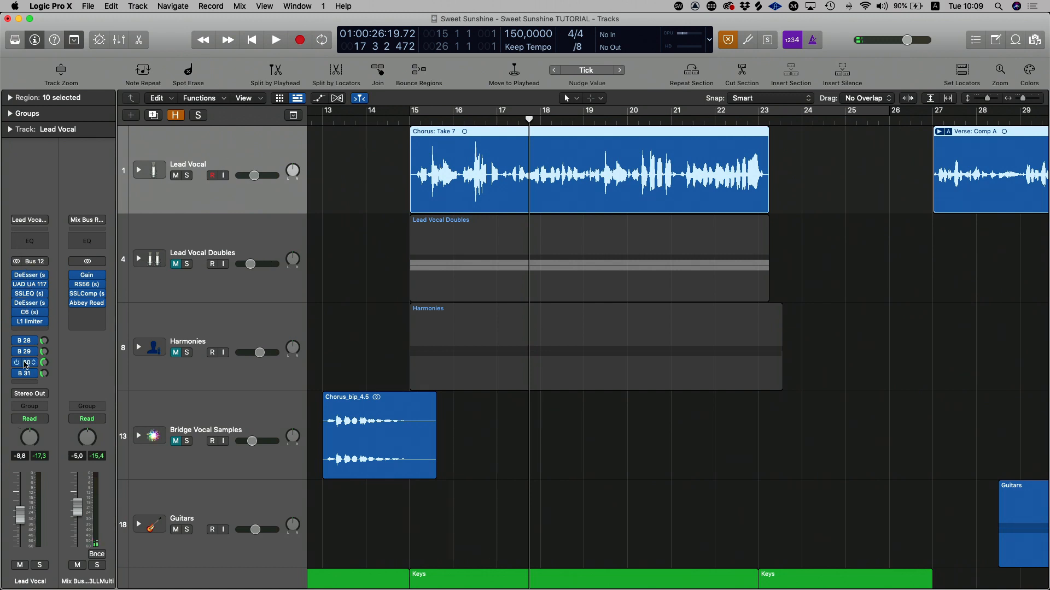
# Step: Add a new send from the Lead Vocal channel to the free Bus 32
pyautogui.moveTo(47, 313)
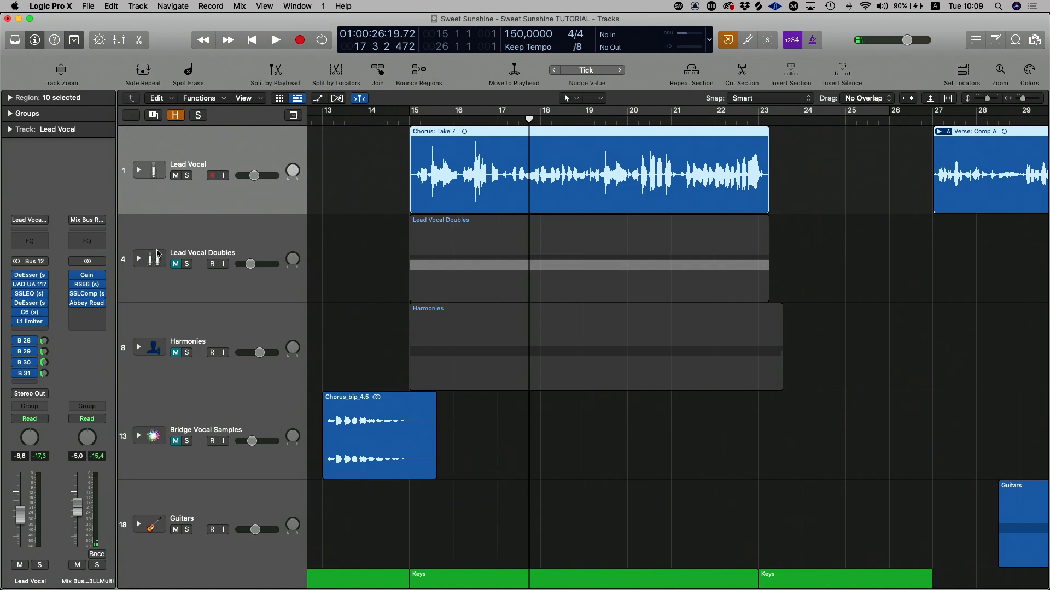
pyautogui.click(23, 384)
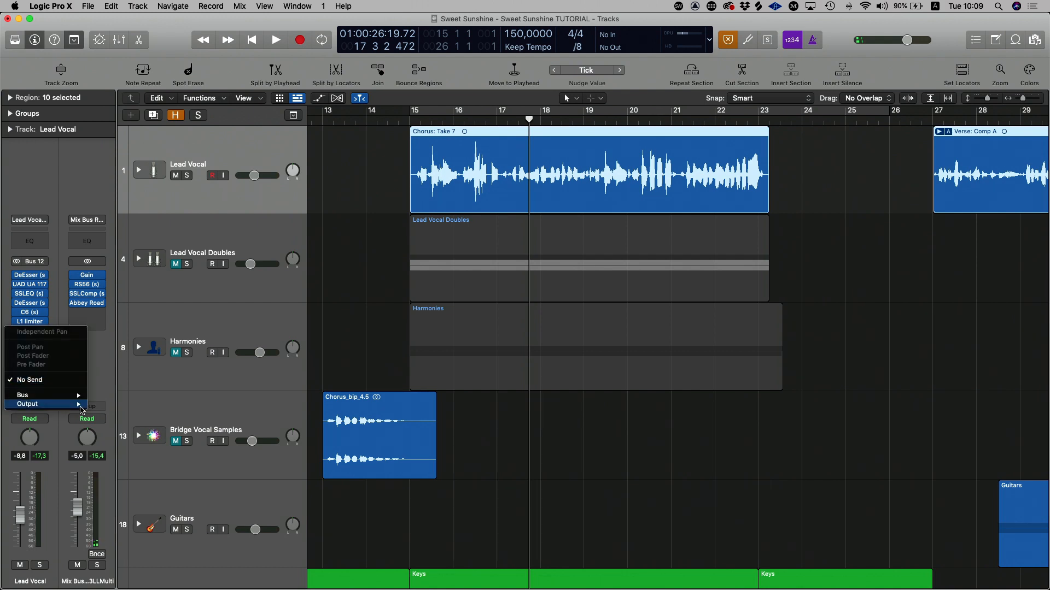
pyautogui.moveTo(72, 399)
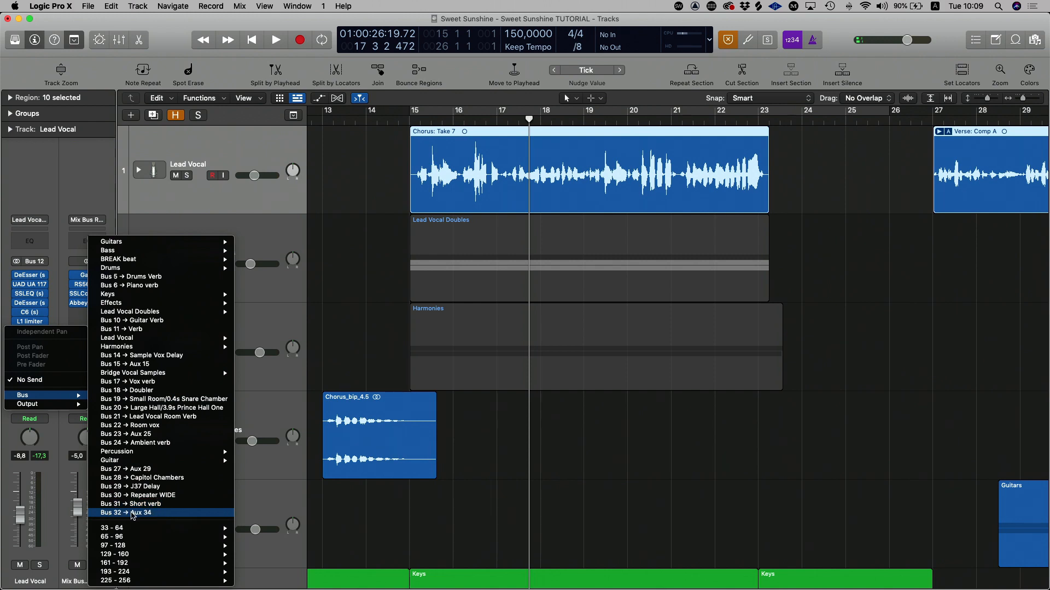
pyautogui.click(131, 514)
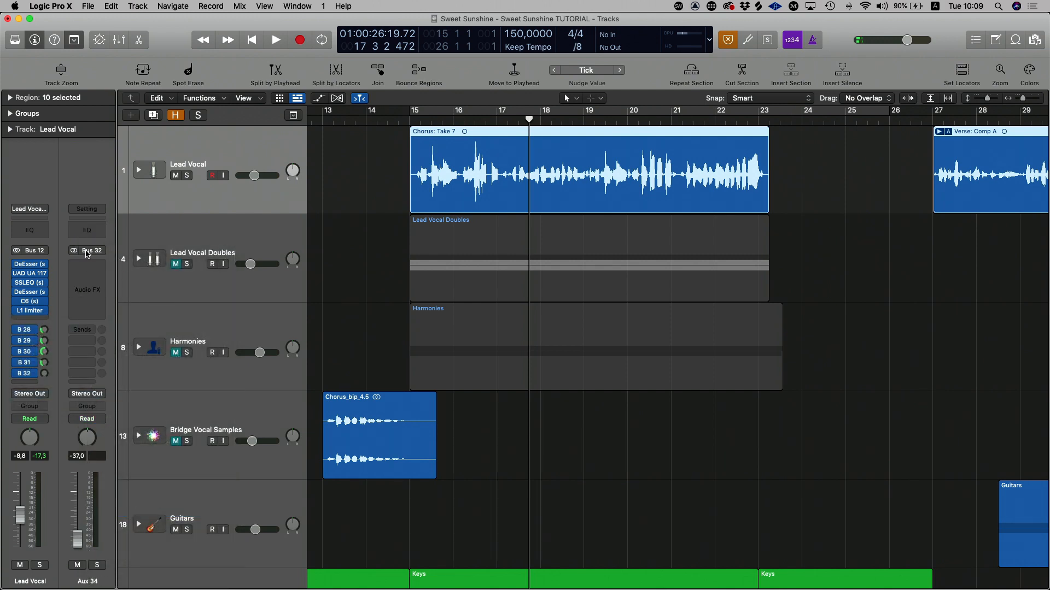
# Step: Insert the stereo Native Instruments Replika delay on the Bus 32 aux and raise the Lead Vocal's Bus 32 send to +6.0 dB
pyautogui.click(81, 265)
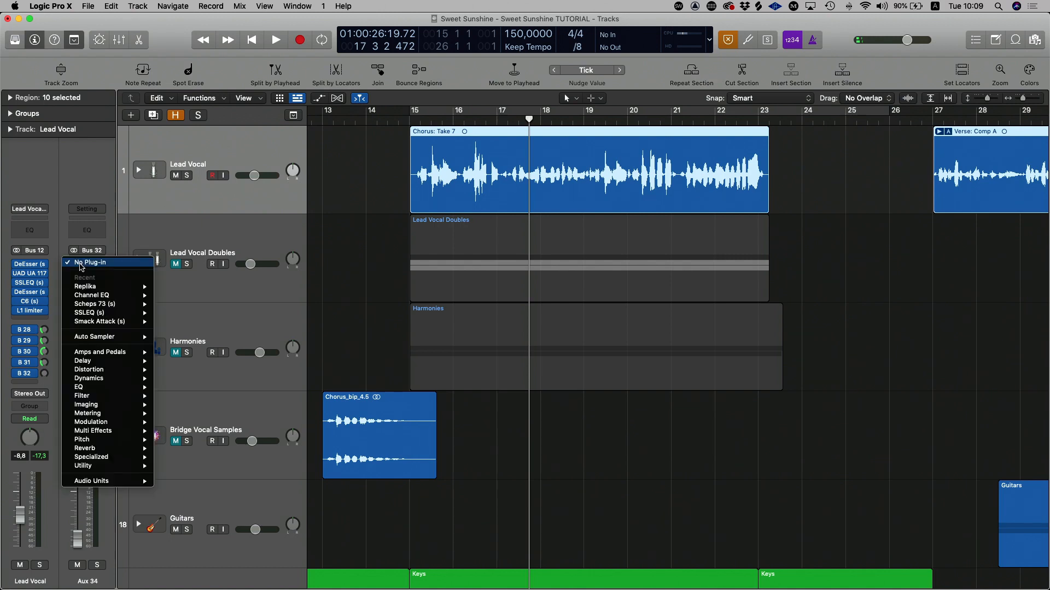
pyautogui.moveTo(123, 316)
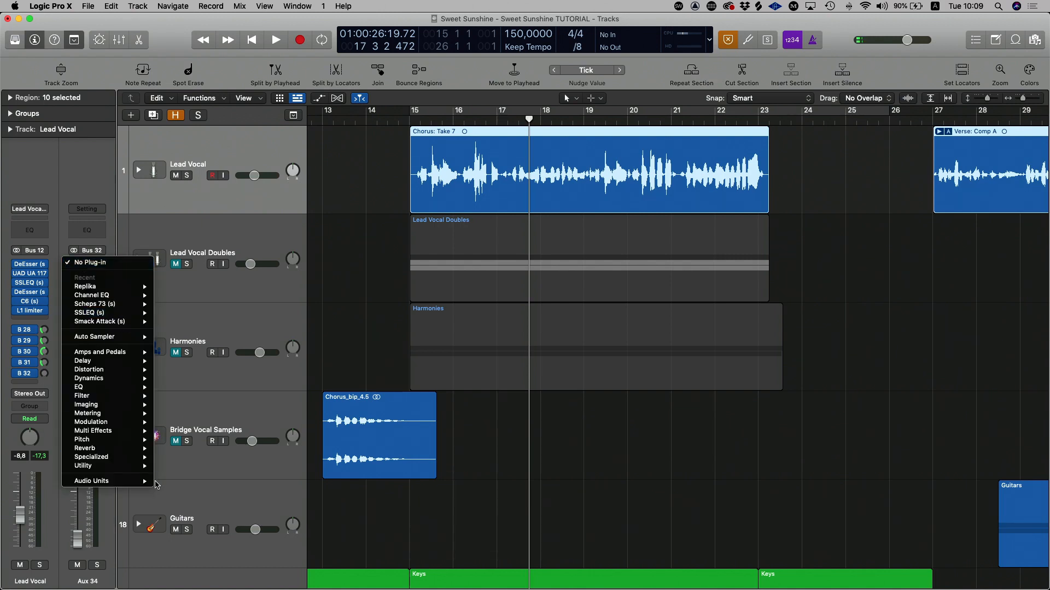
pyautogui.moveTo(143, 484)
pyautogui.moveTo(206, 520)
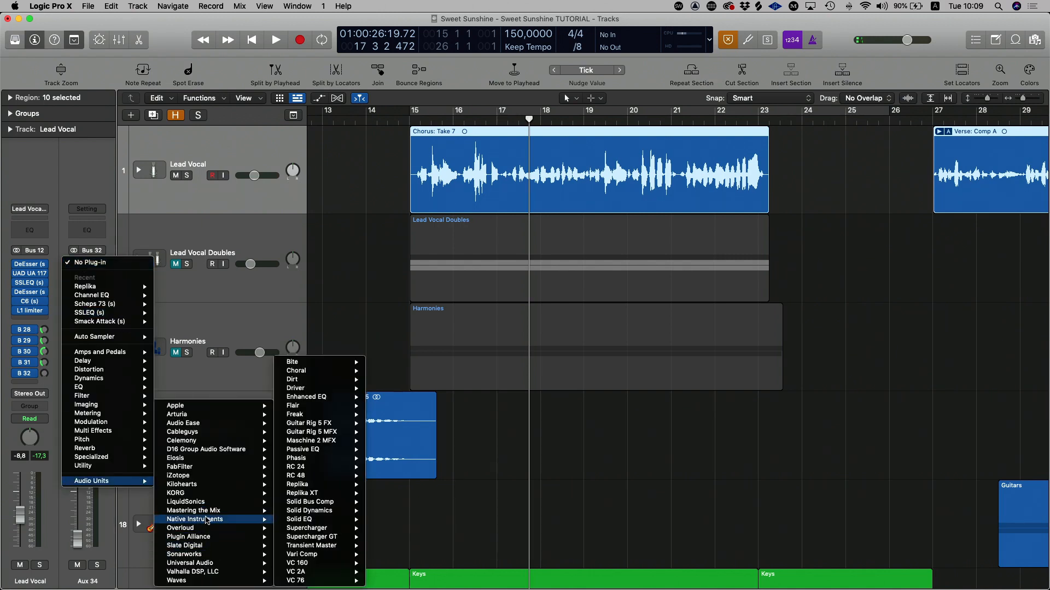
pyautogui.moveTo(322, 485)
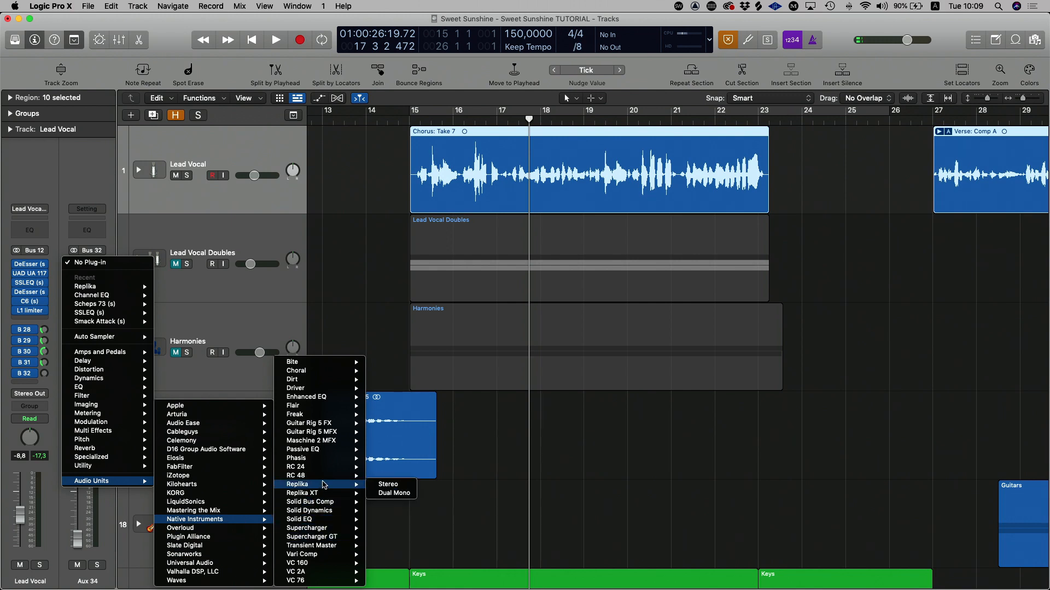
pyautogui.click(382, 484)
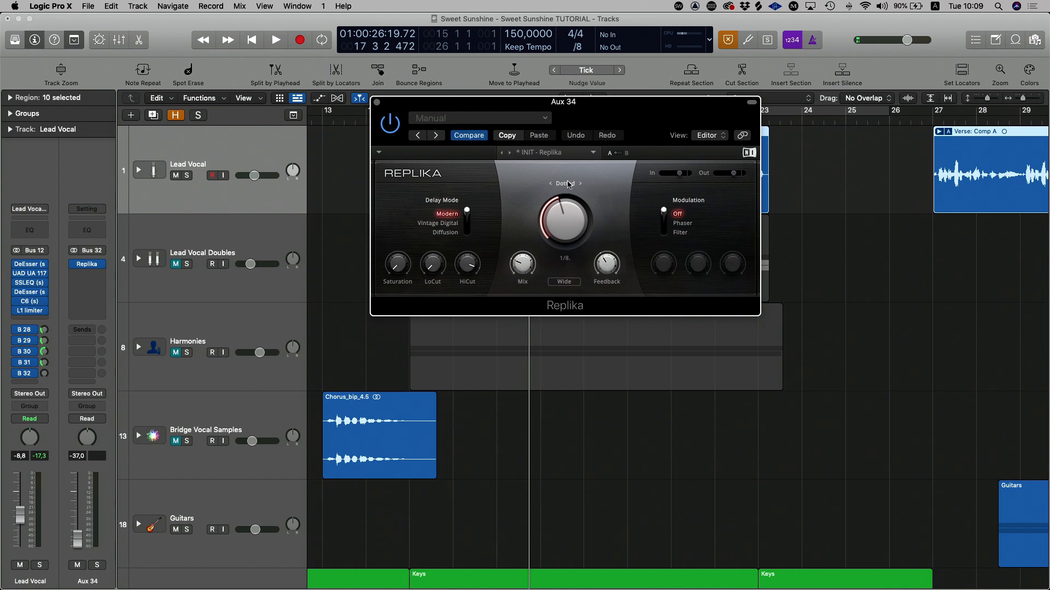
pyautogui.moveTo(563, 110); pyautogui.dragTo(564, 91)
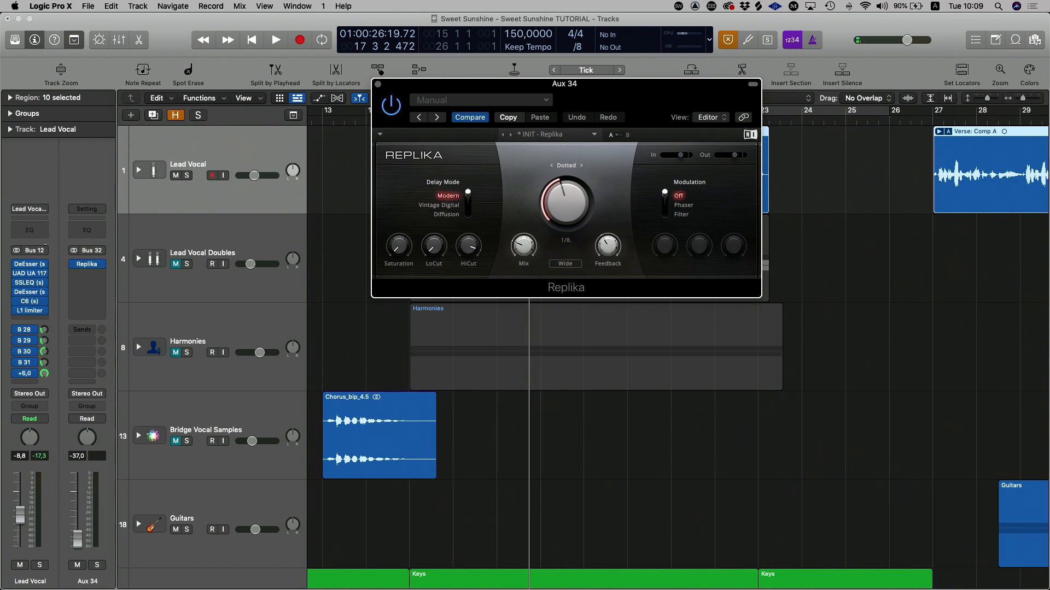
# Step: Raise the Bus 32 aux fader to about -6.4 dB and rename the channel "Delay ride"
pyautogui.moveTo(78, 546); pyautogui.dragTo(78, 509)
pyautogui.doubleClick(89, 583)
pyautogui.write('D')
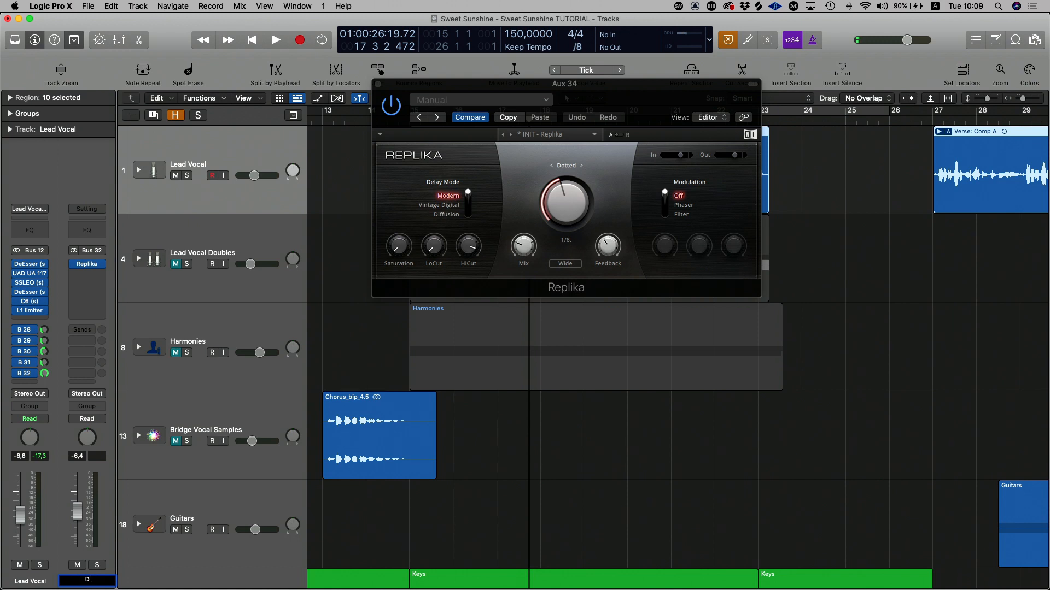
pyautogui.write('elay ride')
pyautogui.press('Return')
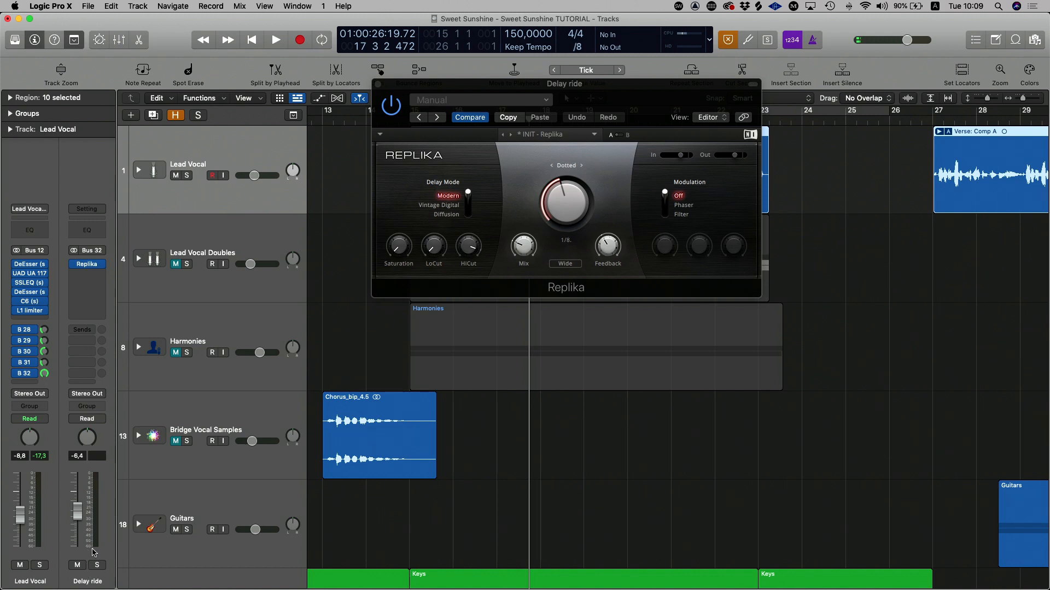
# Step: Create an arrangement track for the Delay ride aux and move the Replika window clear of it
pyautogui.rightClick(96, 549)
pyautogui.click(91, 526)
pyautogui.rightClick(86, 551)
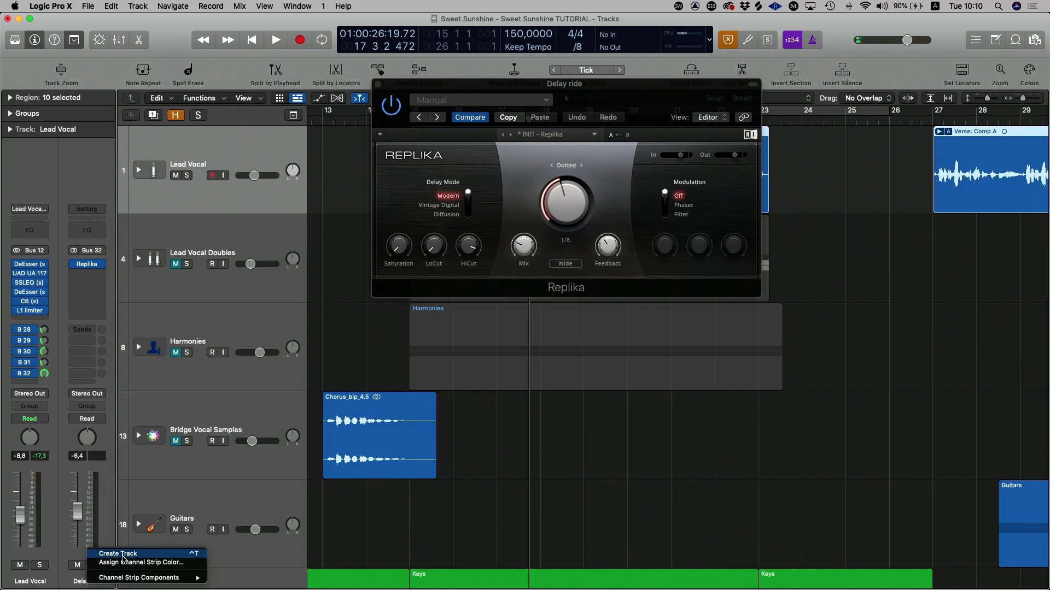
pyautogui.click(124, 555)
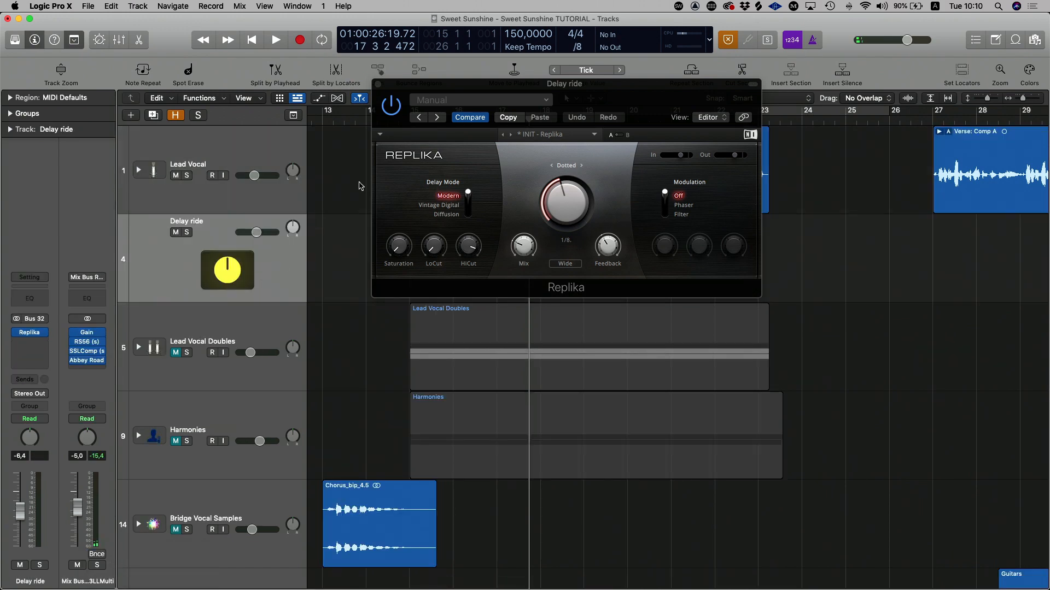
pyautogui.moveTo(398, 90); pyautogui.dragTo(449, 363)
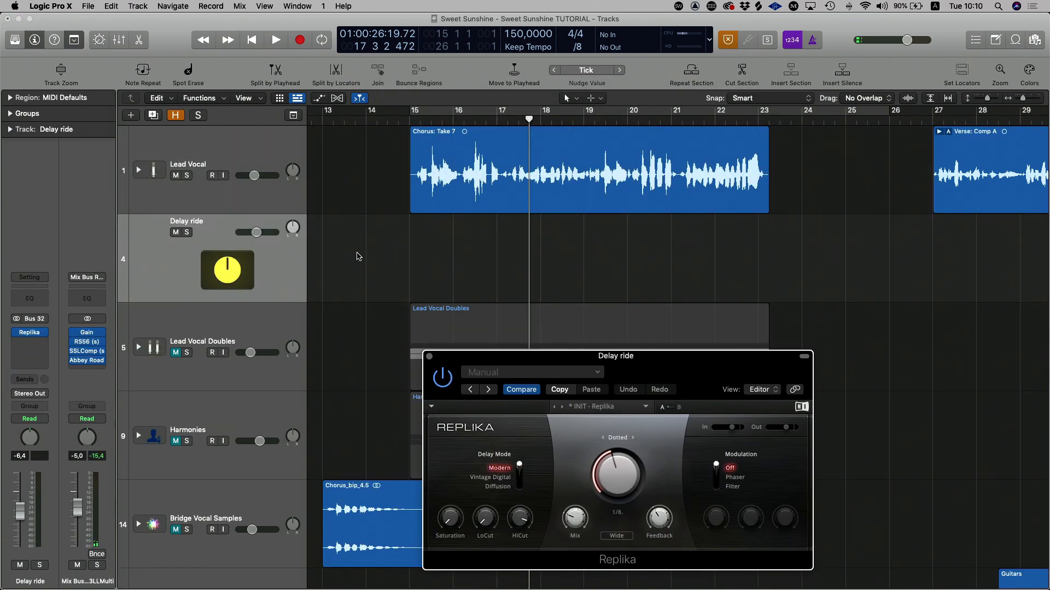
# Step: Pull the Delay ride track's volume all the way down to minus infinity
pyautogui.scroll(-1, 573, 275)
pyautogui.click(271, 255)
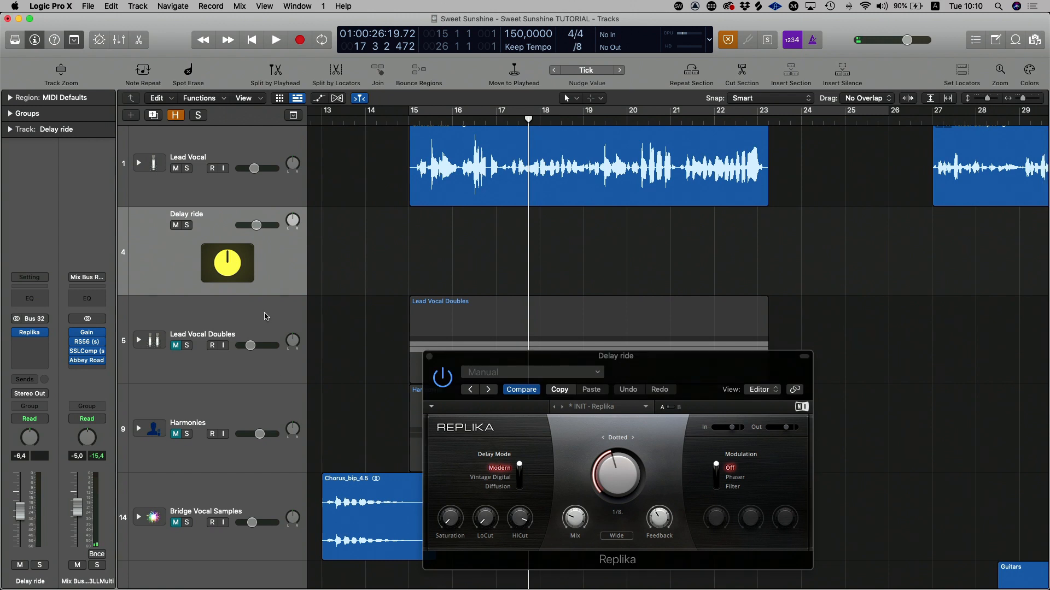
pyautogui.moveTo(257, 231); pyautogui.dragTo(239, 225)
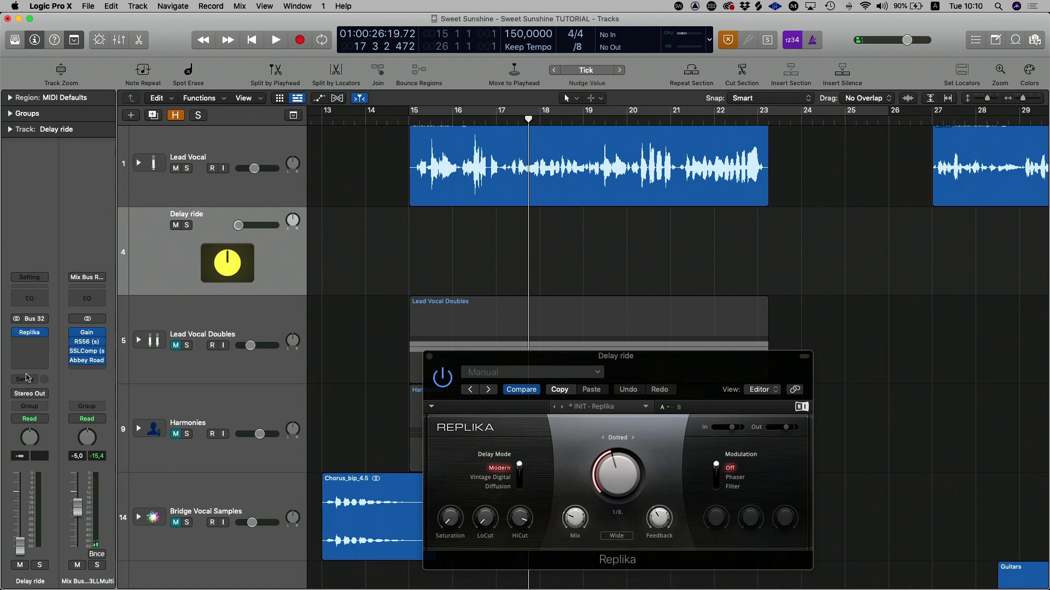
# Step: Add a send from Delay ride to Bus 28 (Capitol Chambers) at about -8.7 dB
pyautogui.click(22, 383)
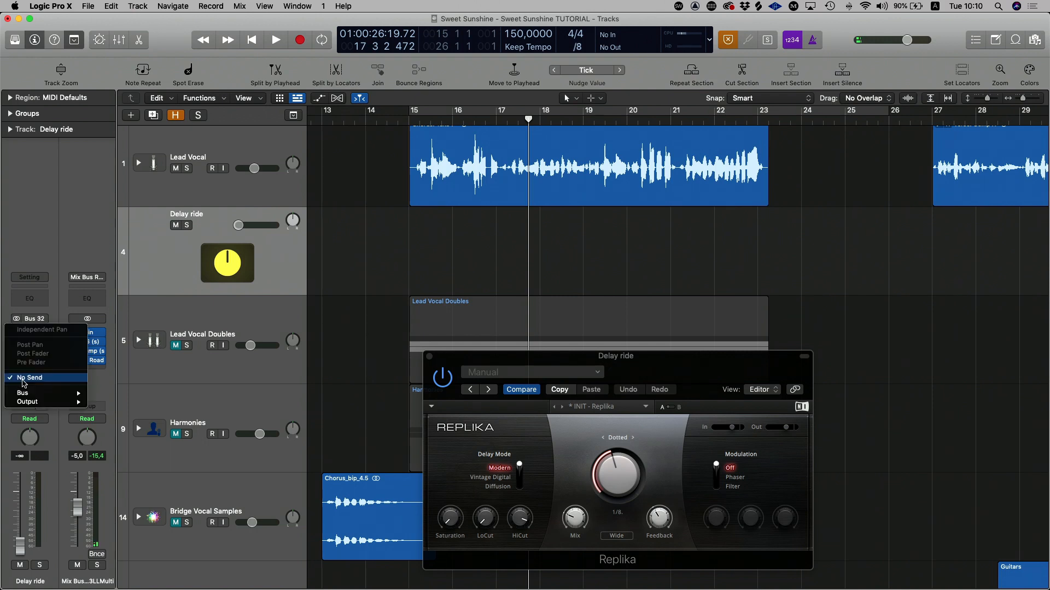
pyautogui.moveTo(46, 394)
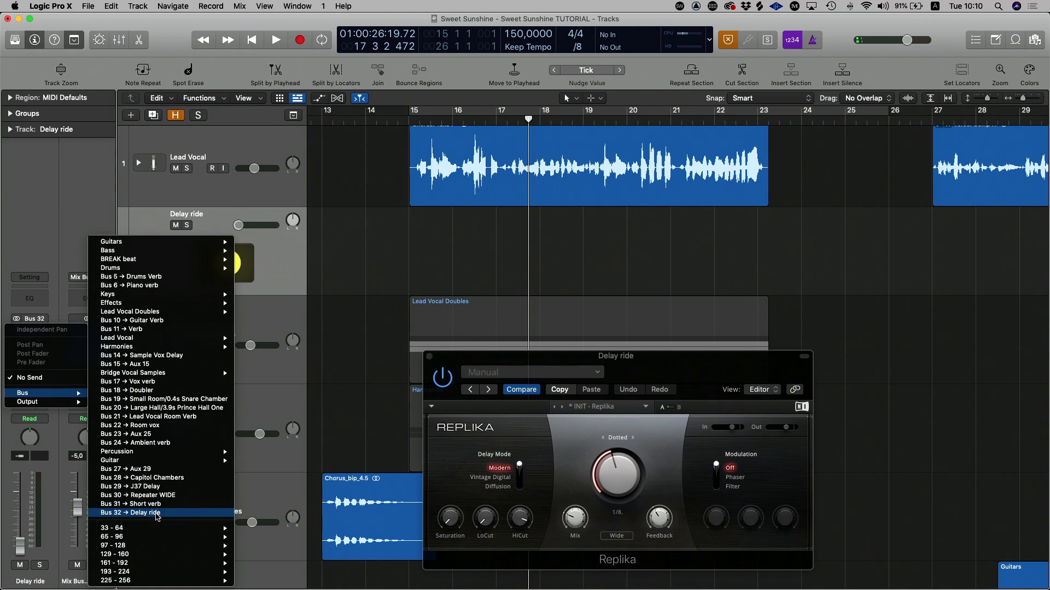
pyautogui.click(148, 478)
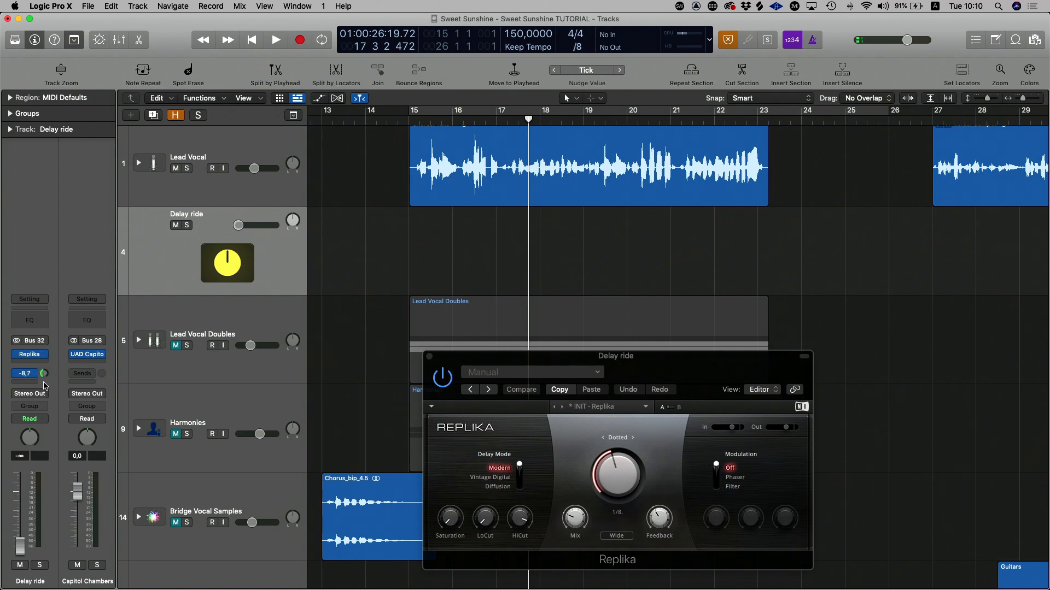
pyautogui.scroll(1, 188, 264)
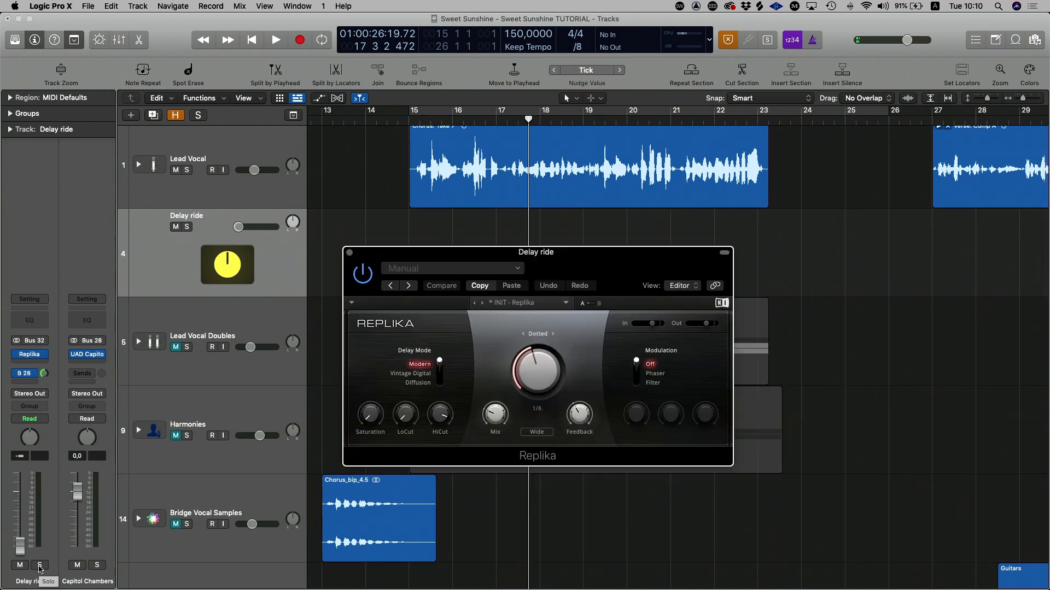
# Step: Solo the Delay ride channel, check the Lead Vocal's Bus 32 send, and return to the Delay ride track
pyautogui.click(39, 565)
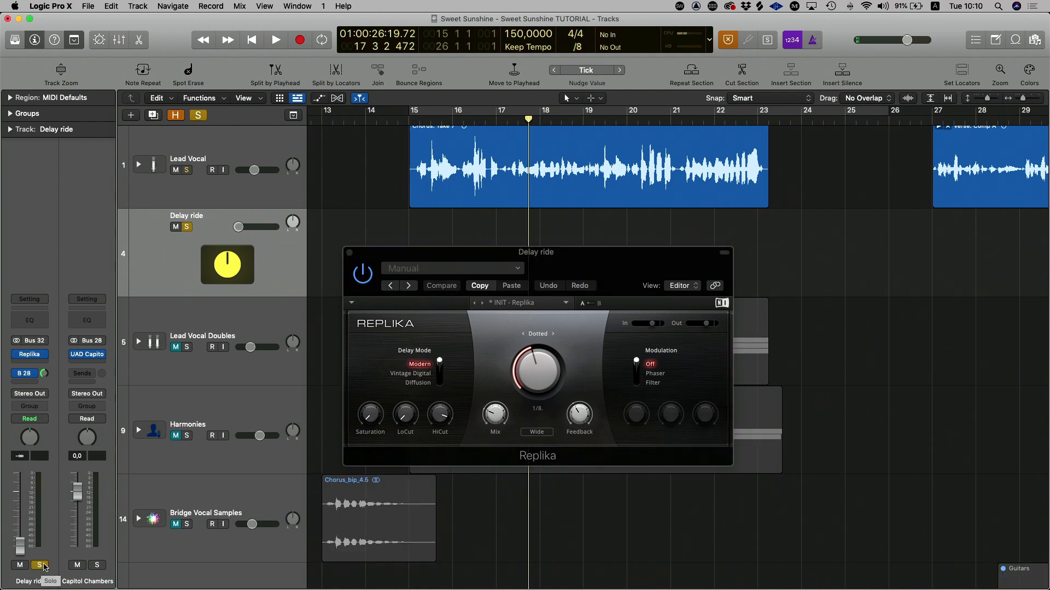
pyautogui.click(220, 152)
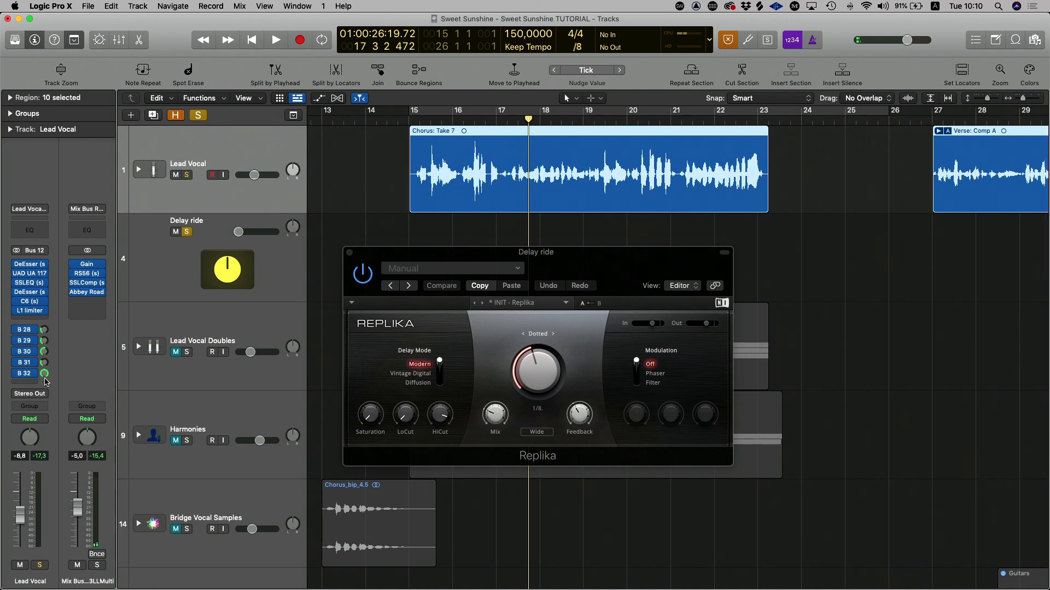
pyautogui.click(201, 260)
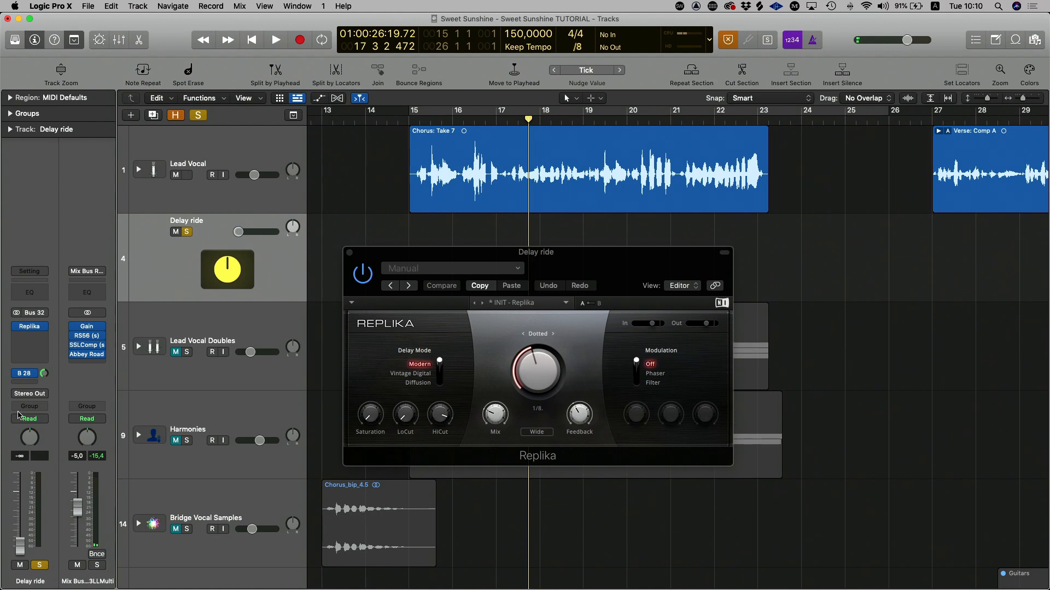
pyautogui.moveTo(533, 260); pyautogui.dragTo(496, 245)
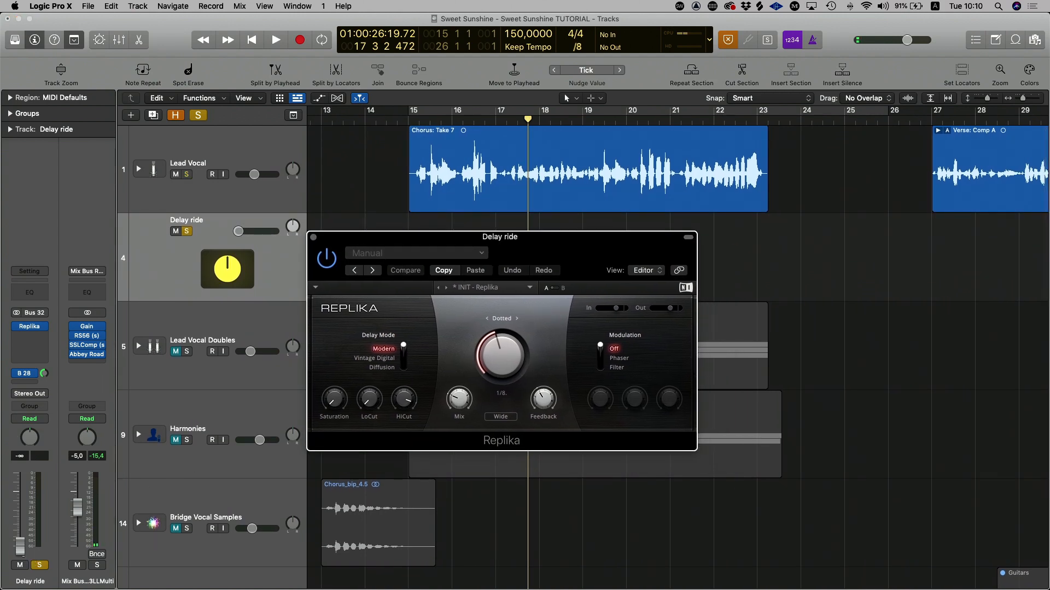
# Step: Raise the Delay ride fader to about -17.4 dB and start playback from bar 15
pyautogui.moveTo(20, 547); pyautogui.dragTo(20, 528)
pyautogui.scroll(-1, 484, 399)
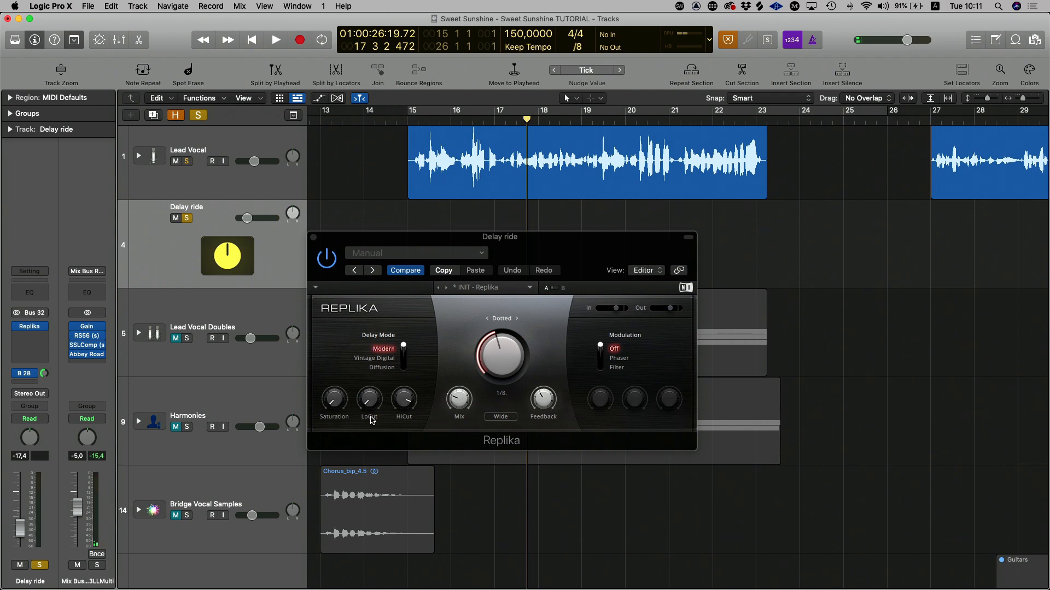
pyautogui.click(403, 124)
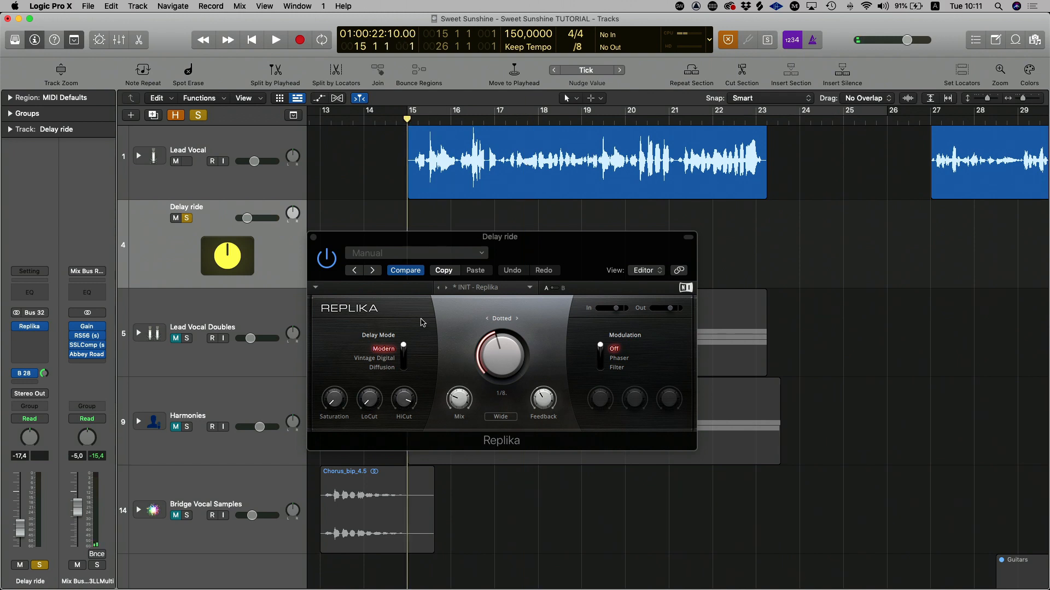
pyautogui.press('space')
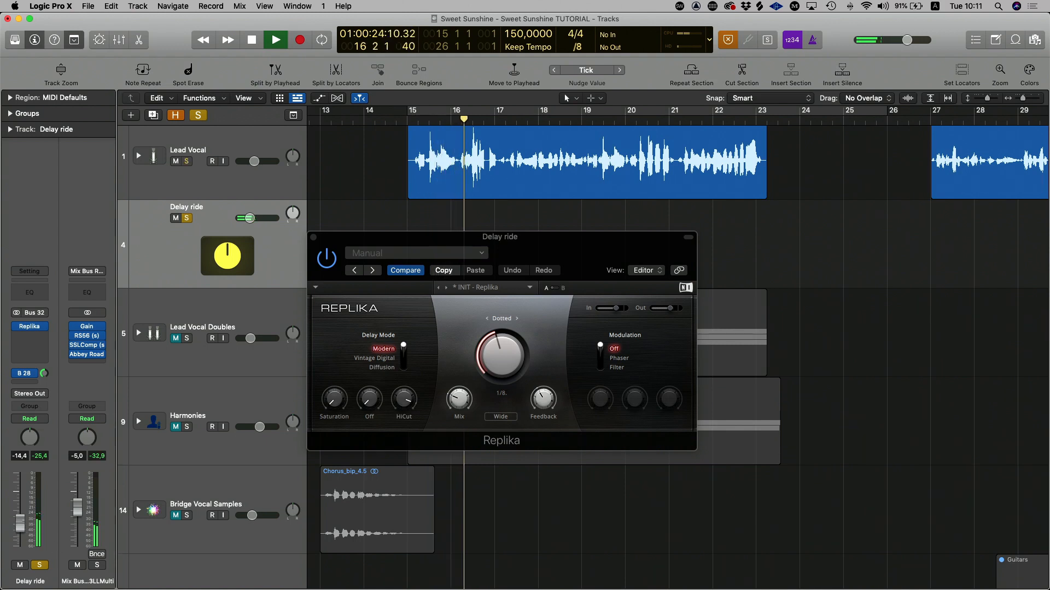
# Step: During playback, raise Replika's Feedback, Mix and Saturation, lower HiCut, set LoCut to about 105 Hz, and set the Delay ride fader to about -15.0 dB
pyautogui.moveTo(543, 400); pyautogui.dragTo(544, 386)
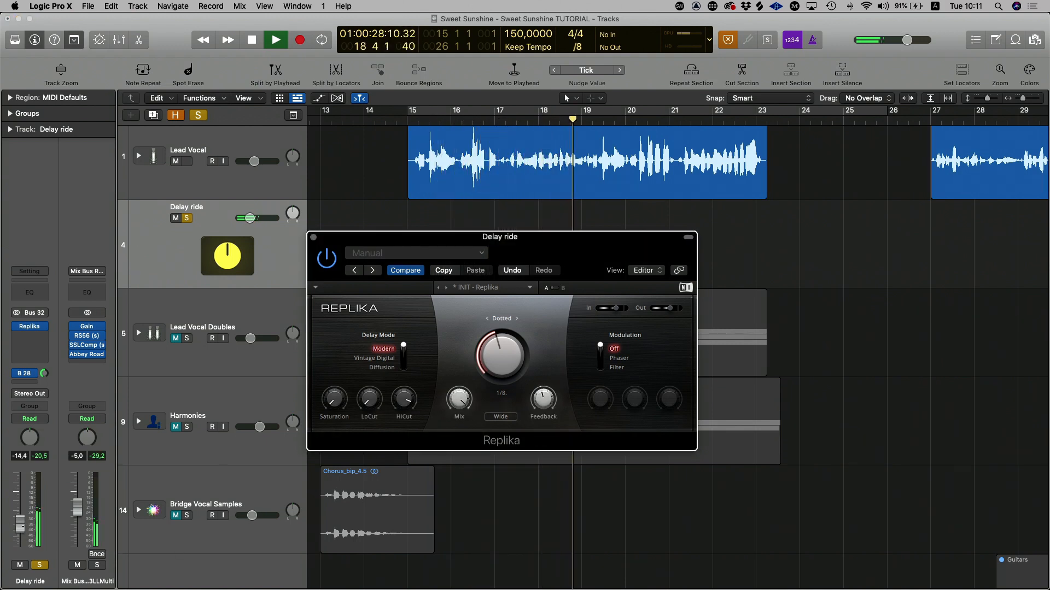
pyautogui.moveTo(20, 523); pyautogui.dragTo(19, 526)
pyautogui.moveTo(403, 399); pyautogui.dragTo(334, 350)
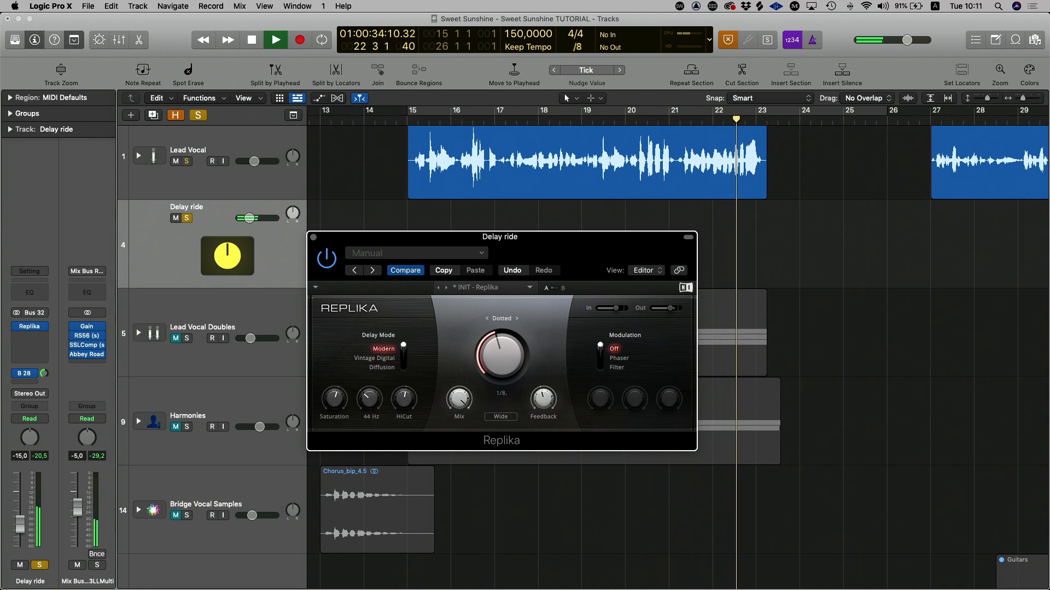
pyautogui.moveTo(403, 401); pyautogui.dragTo(369, 386)
pyautogui.press('space')
pyautogui.press('space')
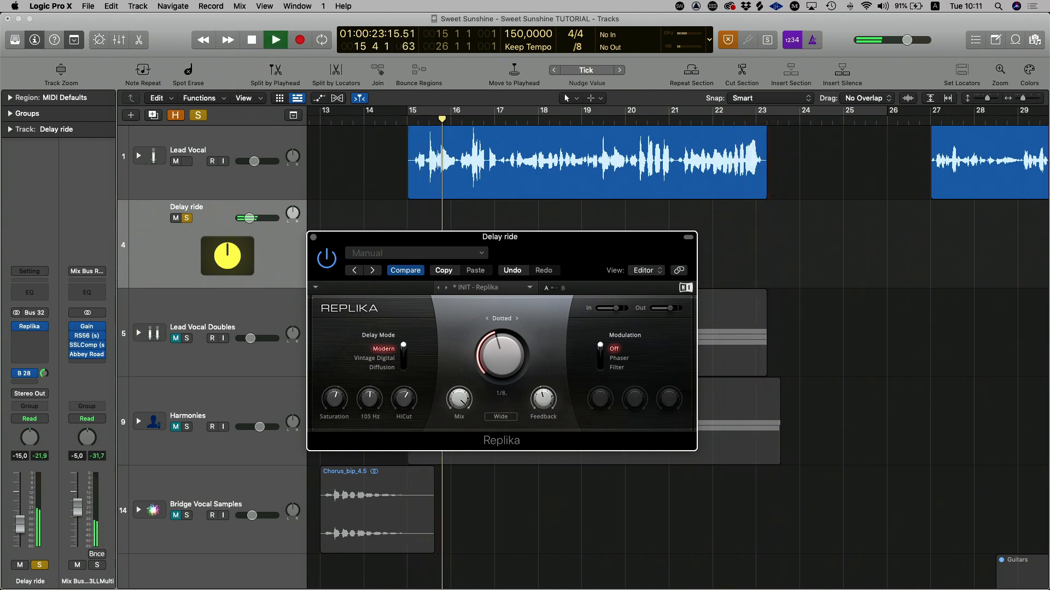
# Step: Switch Replika's modulation to Filter, adjust its Cutoff, and reduce its Depth to about 2.40
pyautogui.click(606, 359)
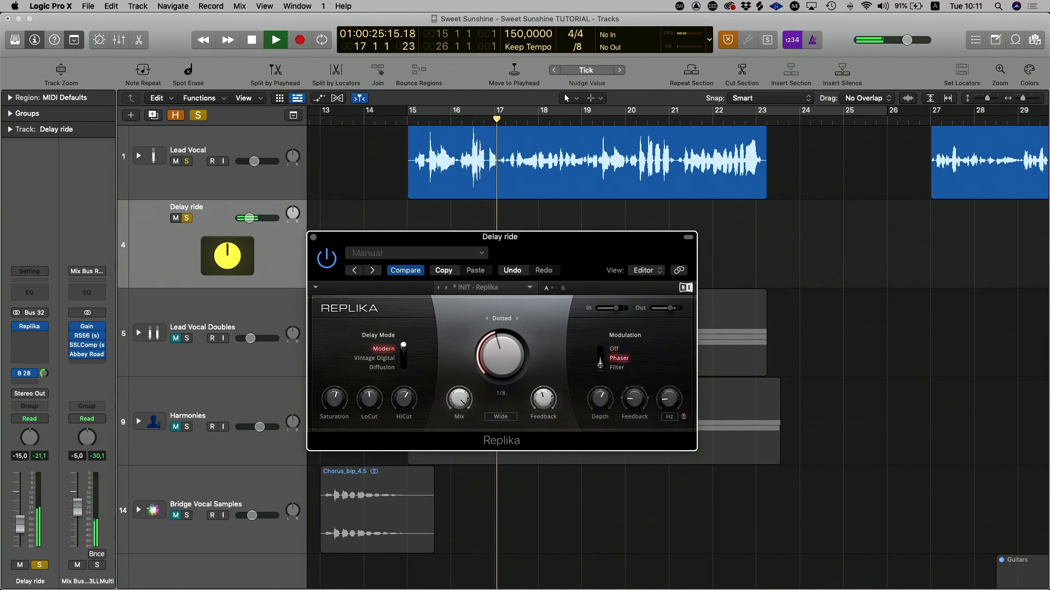
pyautogui.click(614, 367)
pyautogui.moveTo(600, 402); pyautogui.dragTo(600, 438)
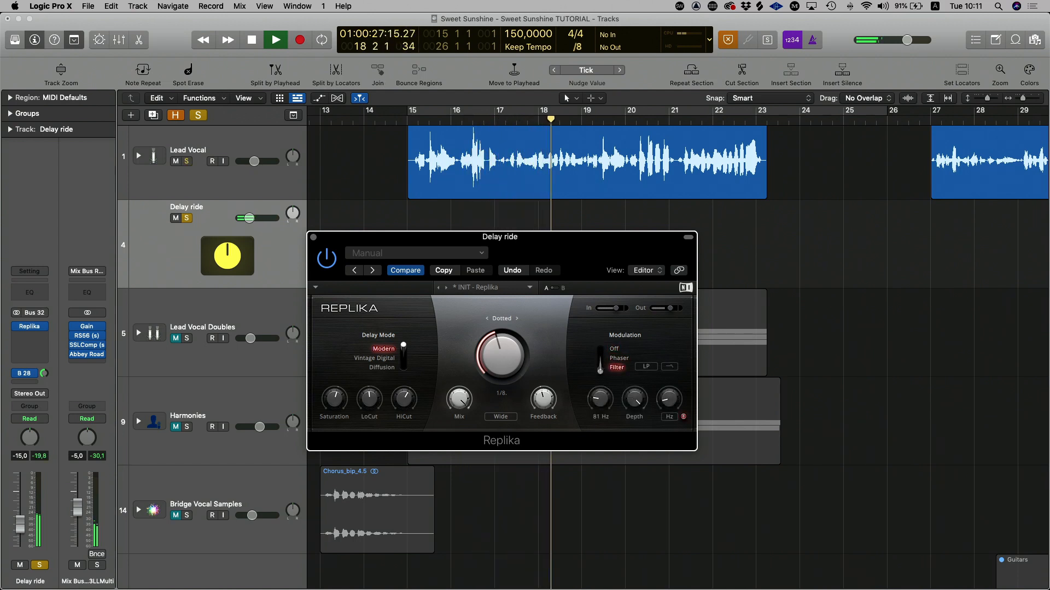
pyautogui.moveTo(631, 406); pyautogui.dragTo(632, 470)
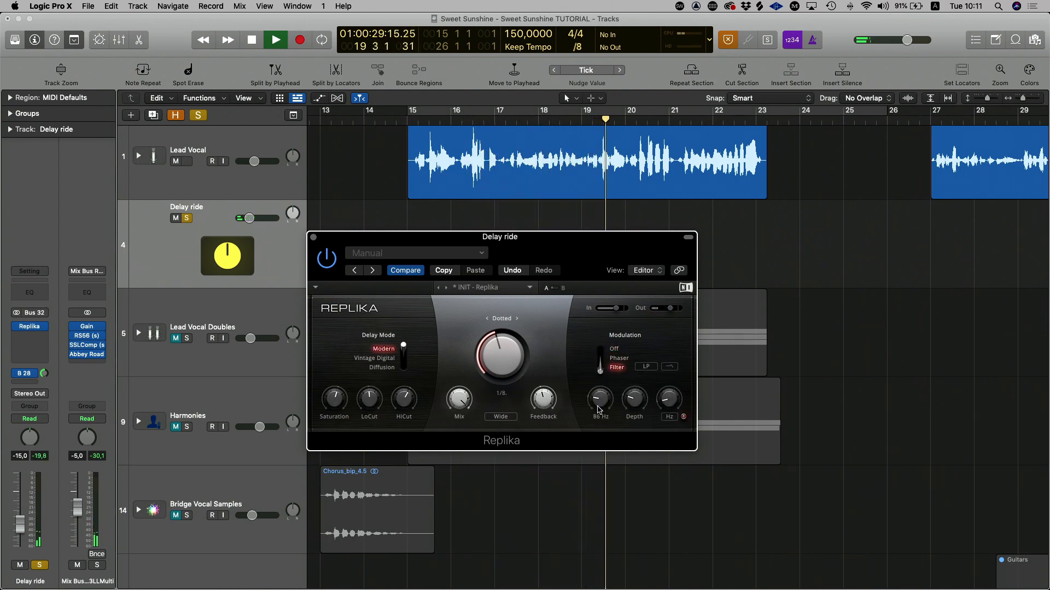
pyautogui.moveTo(600, 403)
pyautogui.mouseDown()
pyautogui.moveTo(600, 377)
pyautogui.moveTo(598, 404)
pyautogui.mouseUp()
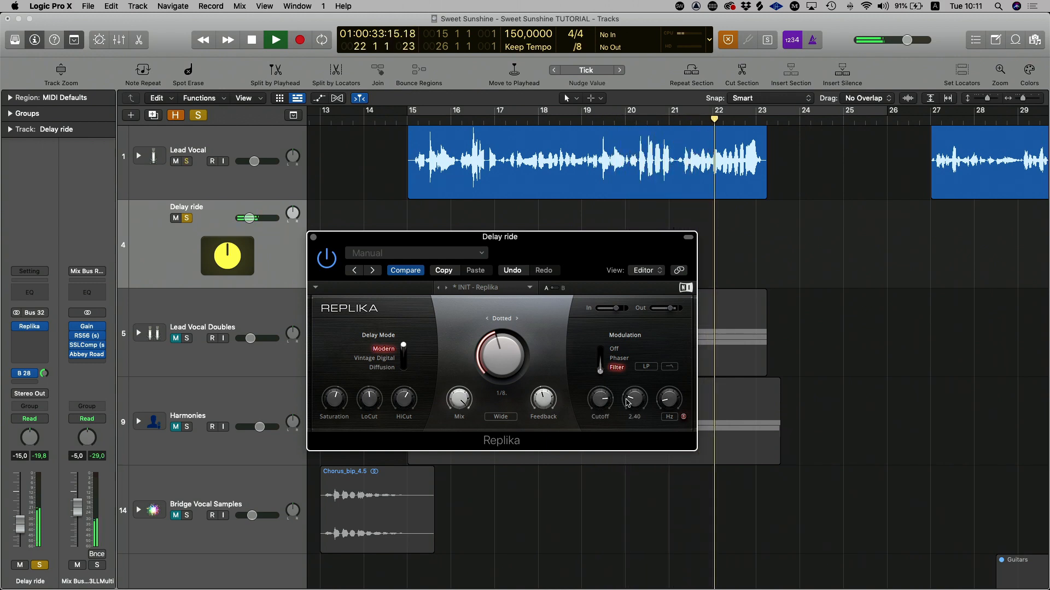
# Step: Adjust Replika's filter modulation rate, and audition the delay time as triplet 1/8, straight 1/8 and straight 1/4 notes
pyautogui.moveTo(671, 406); pyautogui.dragTo(671, 400)
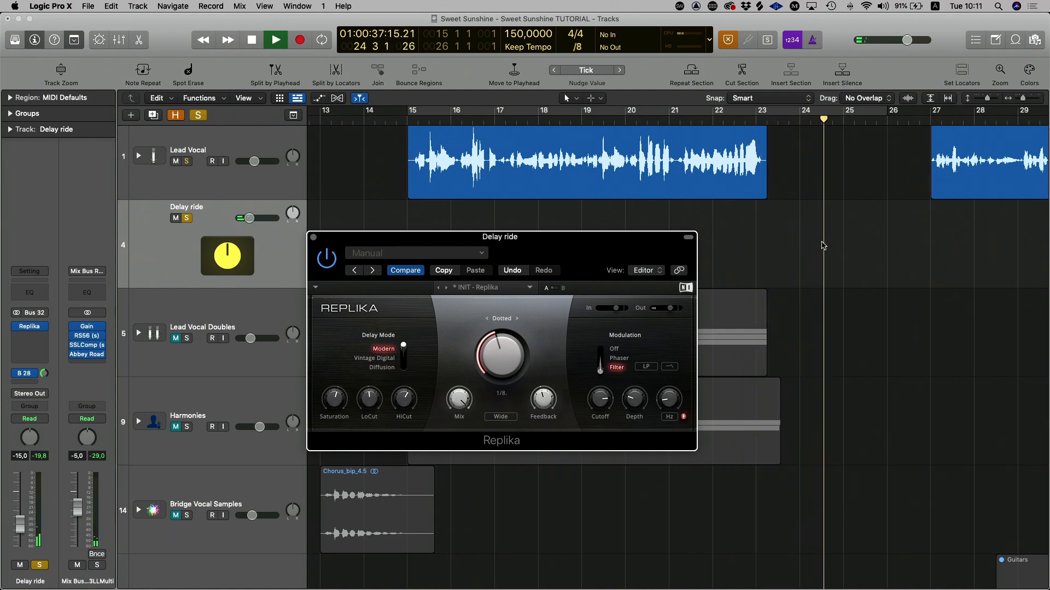
pyautogui.click(503, 319)
pyautogui.click(503, 319)
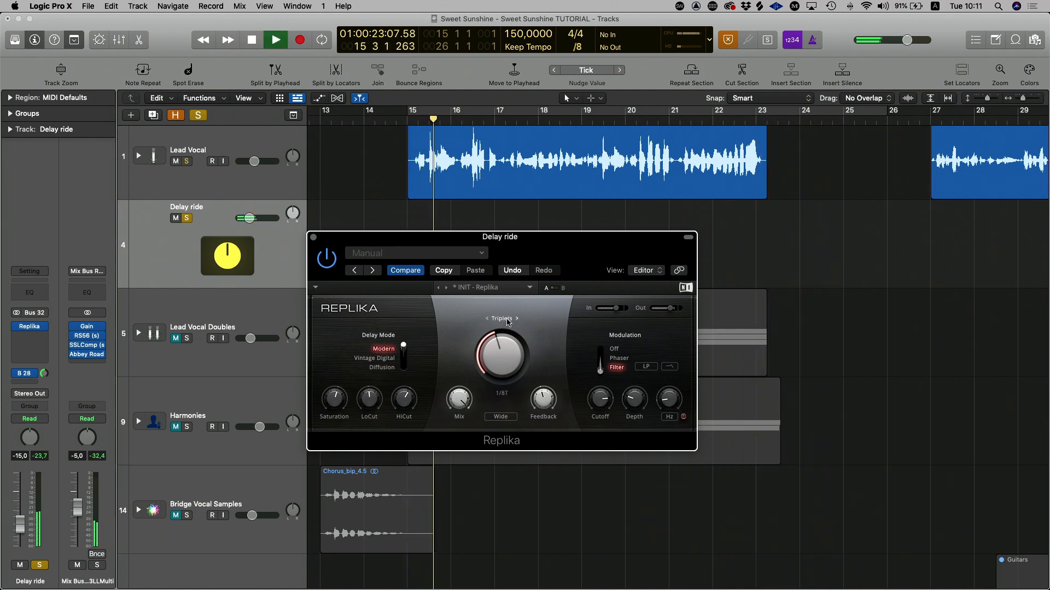
pyautogui.moveTo(505, 364); pyautogui.dragTo(506, 353)
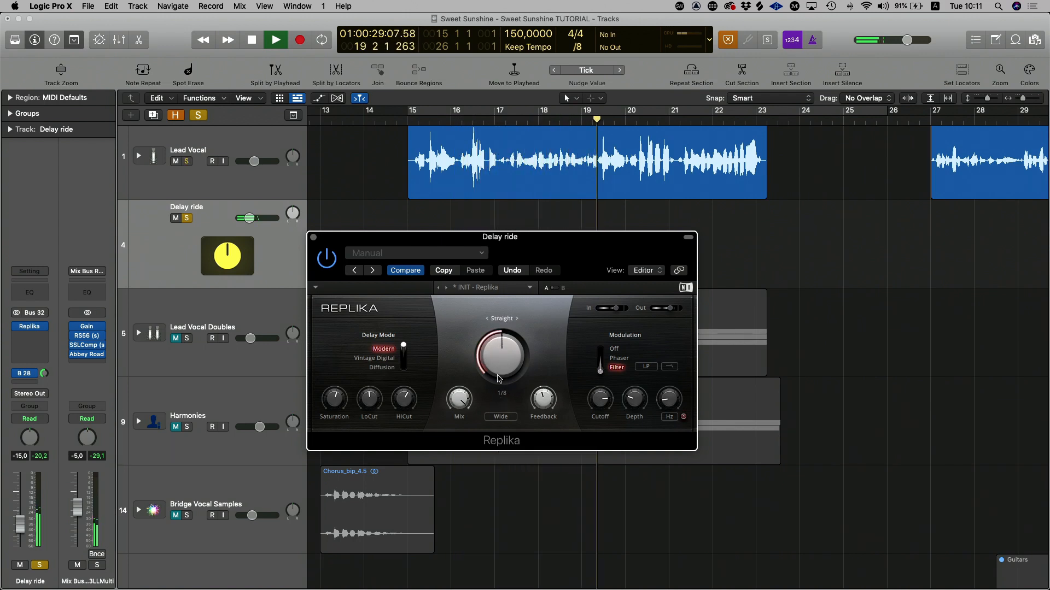
pyautogui.moveTo(504, 355); pyautogui.dragTo(504, 343)
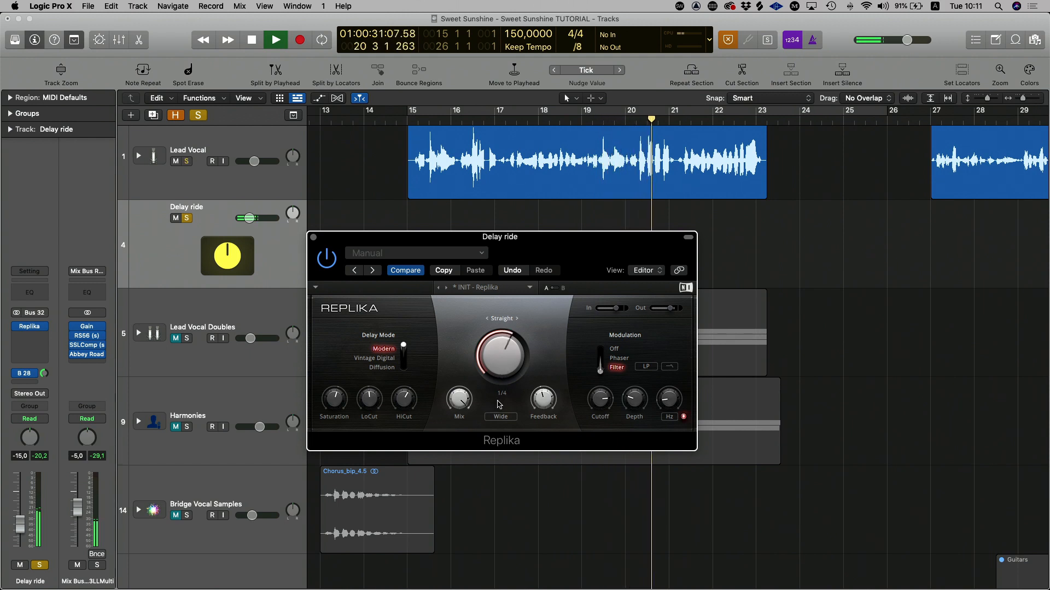
# Step: Replay from bar 15, set Replika's delay time to dotted 1/8, and switch its stereo mode to Normal
pyautogui.press('space')
pyautogui.hotkey('shift', 'space')
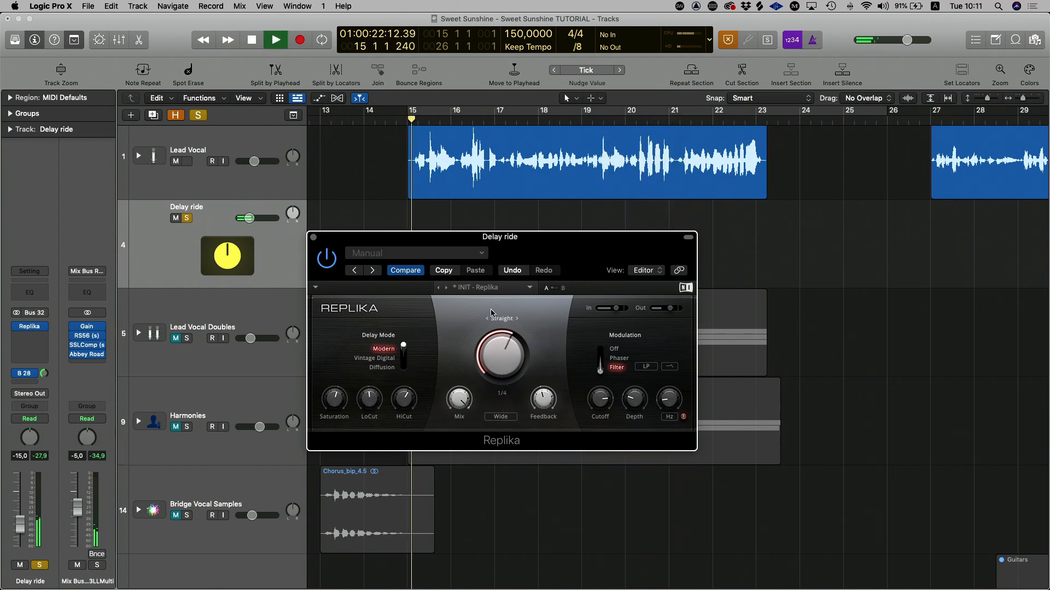
pyautogui.moveTo(340, 242); pyautogui.dragTo(411, 324)
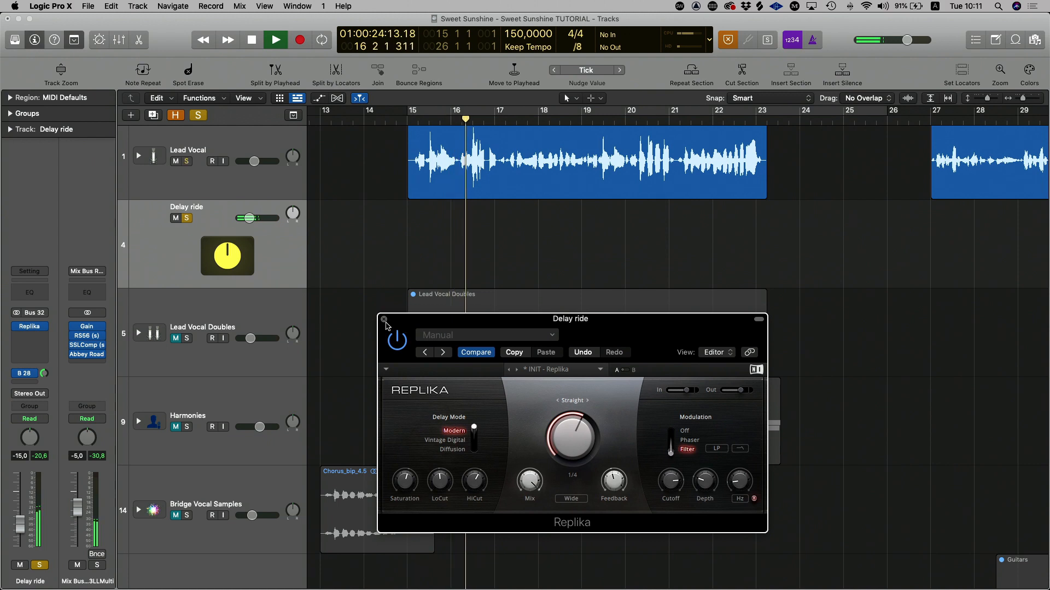
pyautogui.click(587, 401)
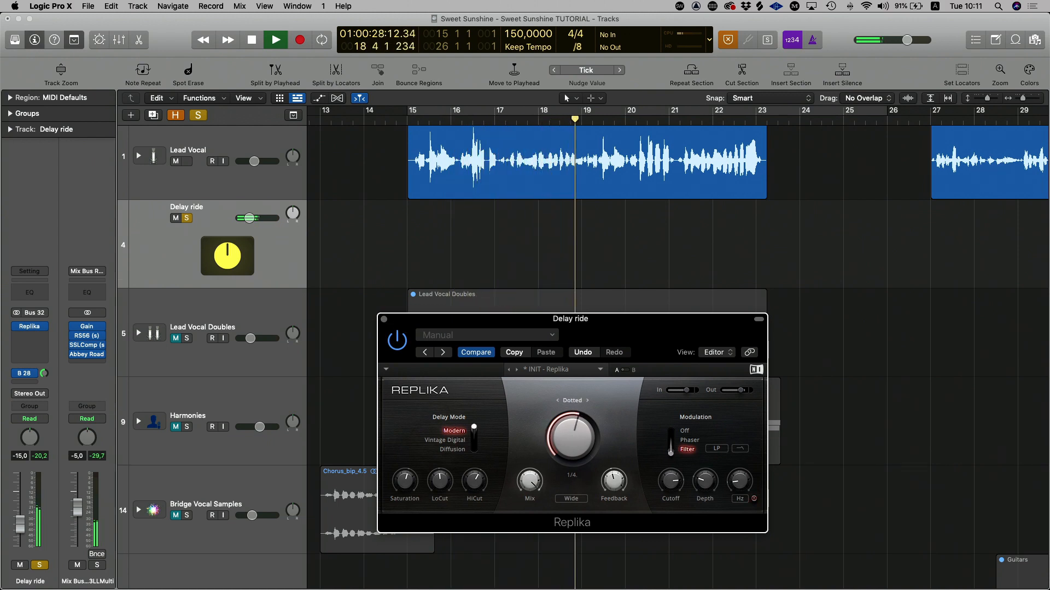
pyautogui.moveTo(574, 439); pyautogui.dragTo(574, 454)
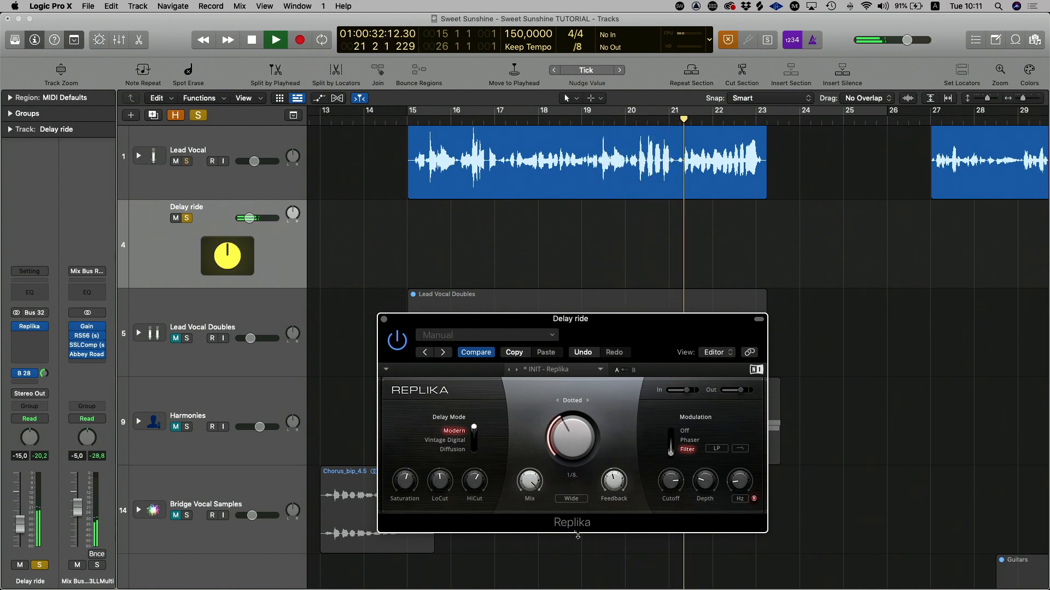
pyautogui.click(574, 499)
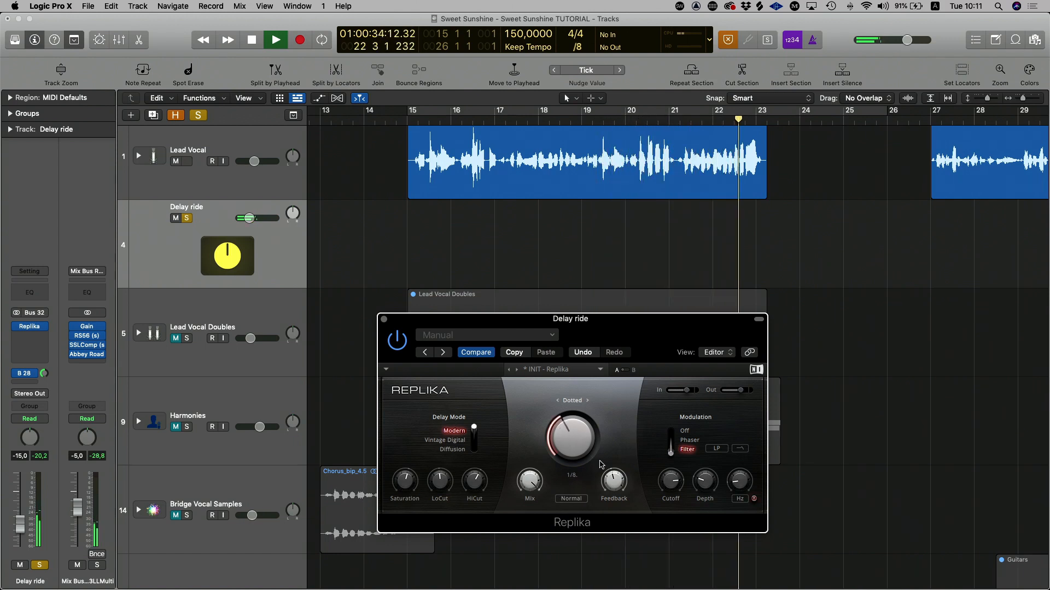
# Step: Listen to the delay from bar 15, stop playback, check Replika's Mix, Feedback and Saturation, and close the plug-in
pyautogui.click(405, 120)
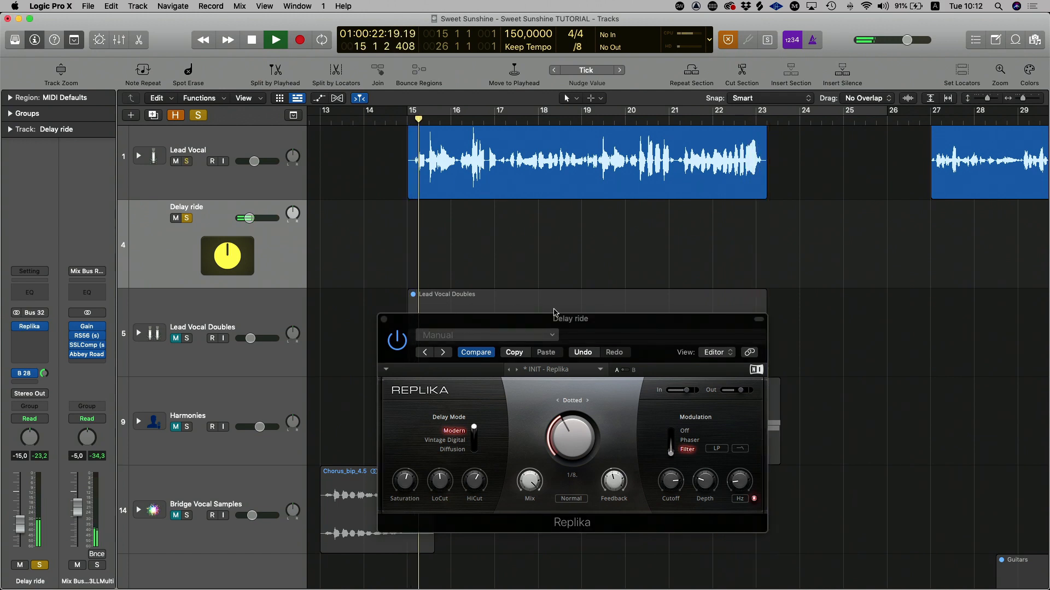
pyautogui.moveTo(567, 322)
pyautogui.mouseDown()
pyautogui.moveTo(534, 278)
pyautogui.moveTo(568, 307)
pyautogui.mouseUp()
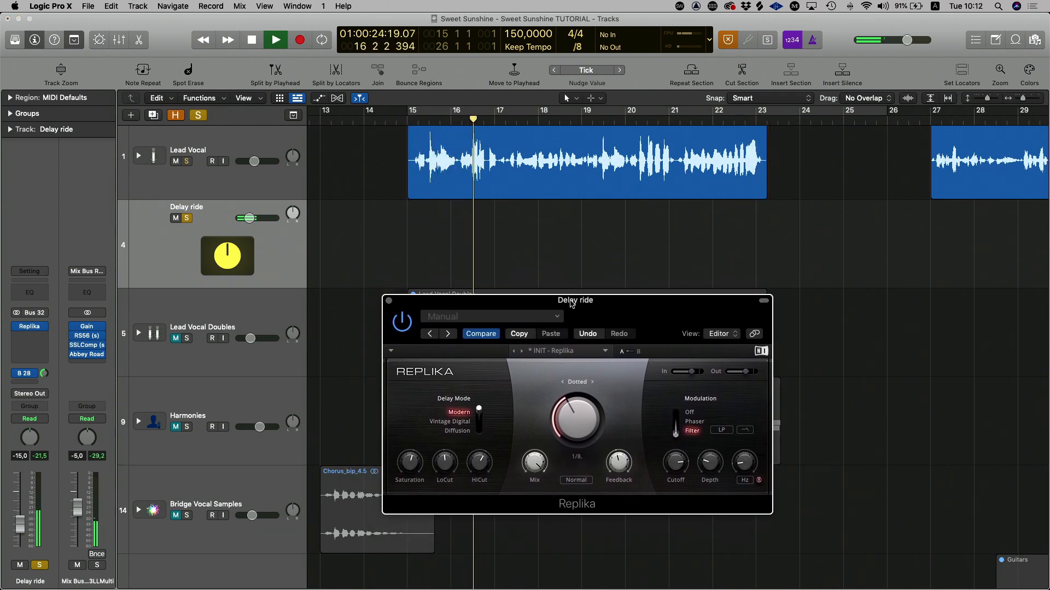
pyautogui.press('space')
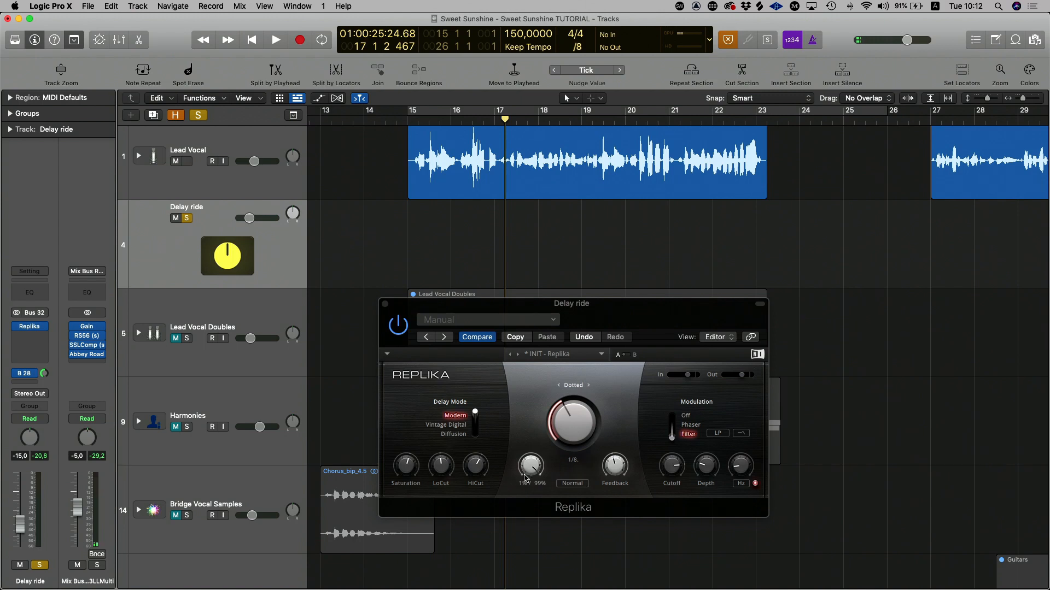
pyautogui.click(534, 472)
pyautogui.moveTo(611, 469)
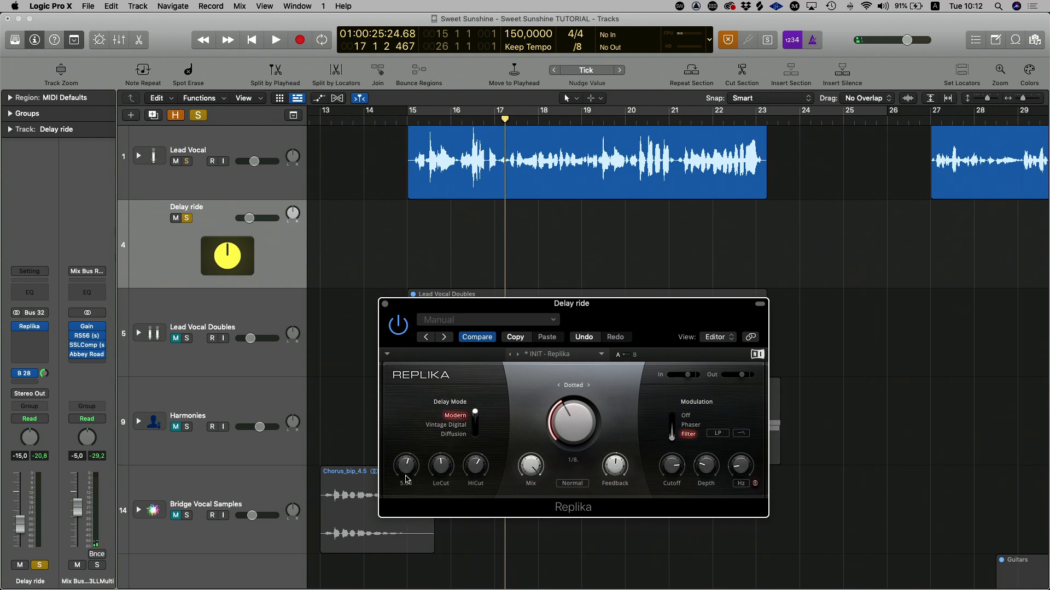
pyautogui.click(385, 304)
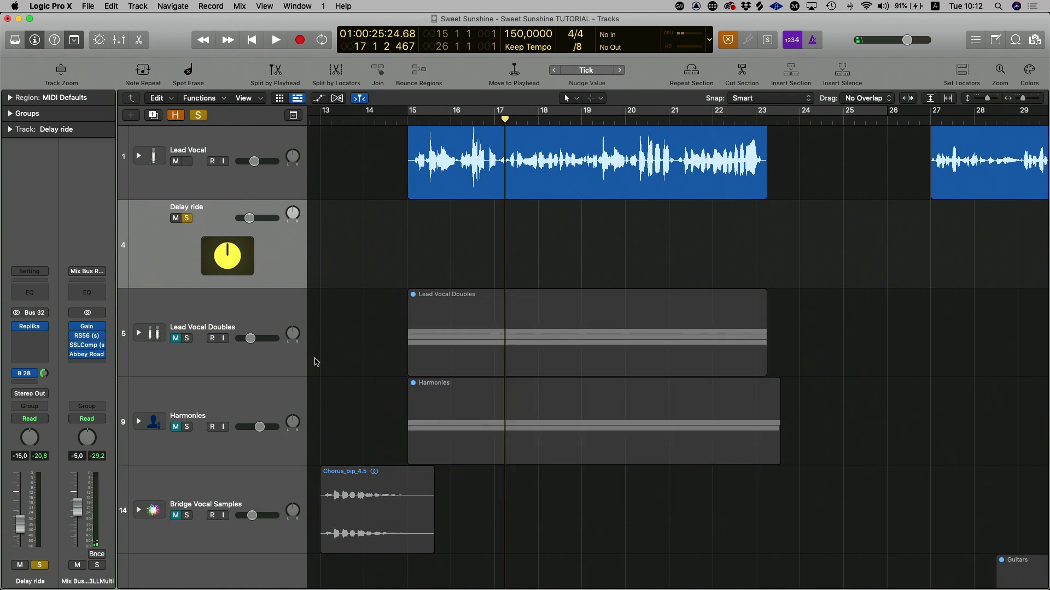
# Step: Show track automation, set the Delay ride track to Latch mode, and pull its fader down to -∞ dB
pyautogui.press('a')
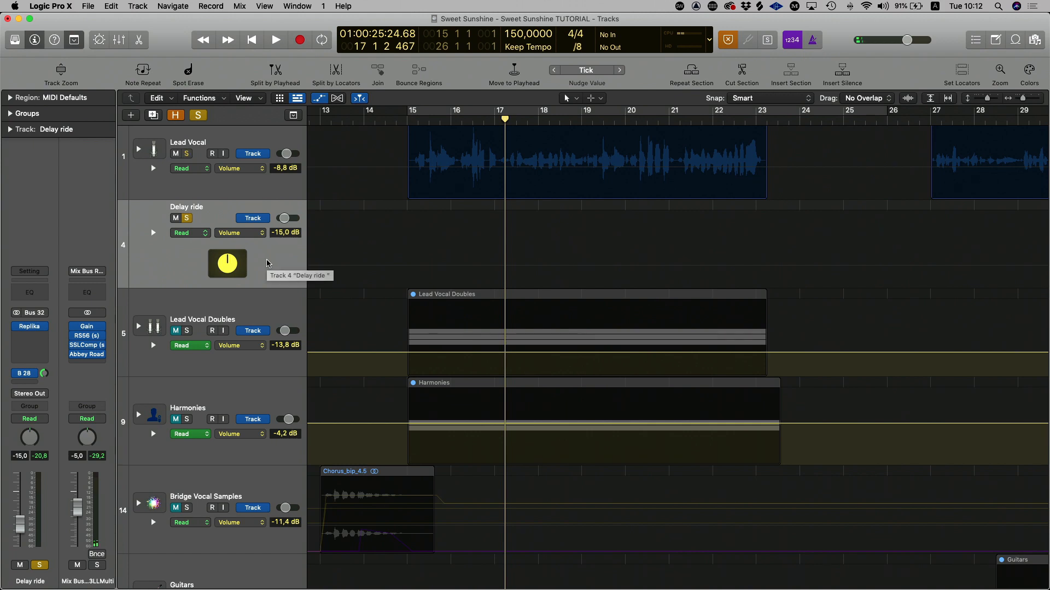
pyautogui.click(200, 235)
pyautogui.click(19, 528)
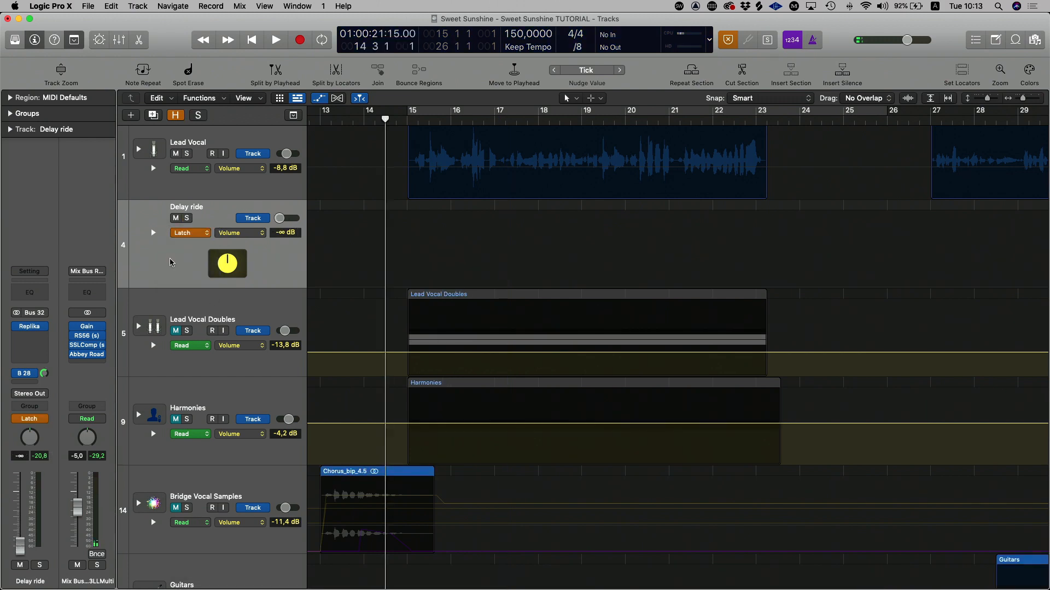
# Step: Review the automation modes and the automation parameter offered for the Delay ride track
pyautogui.click(199, 234)
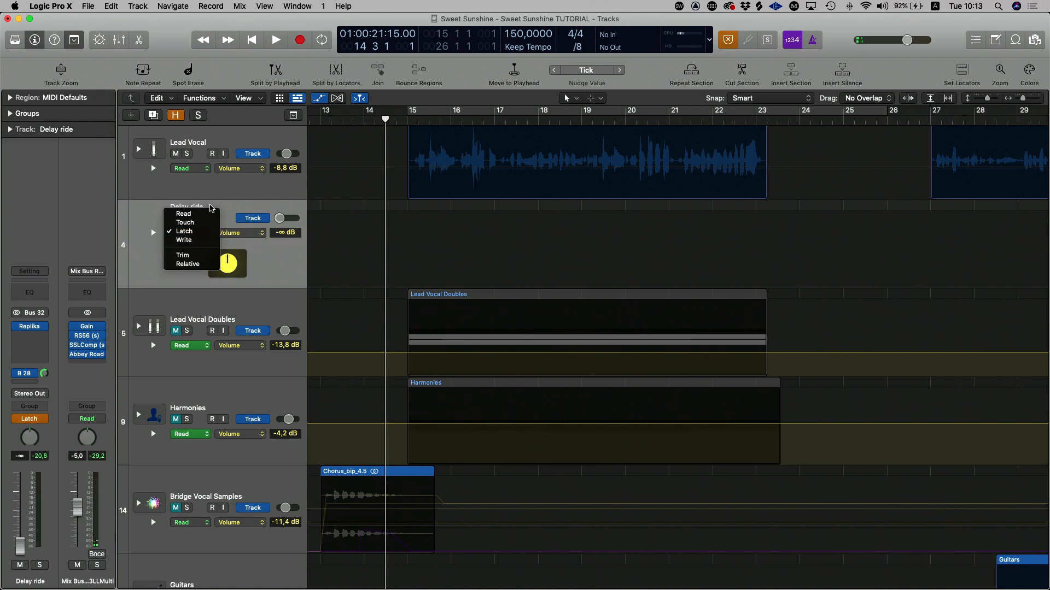
pyautogui.click(222, 202)
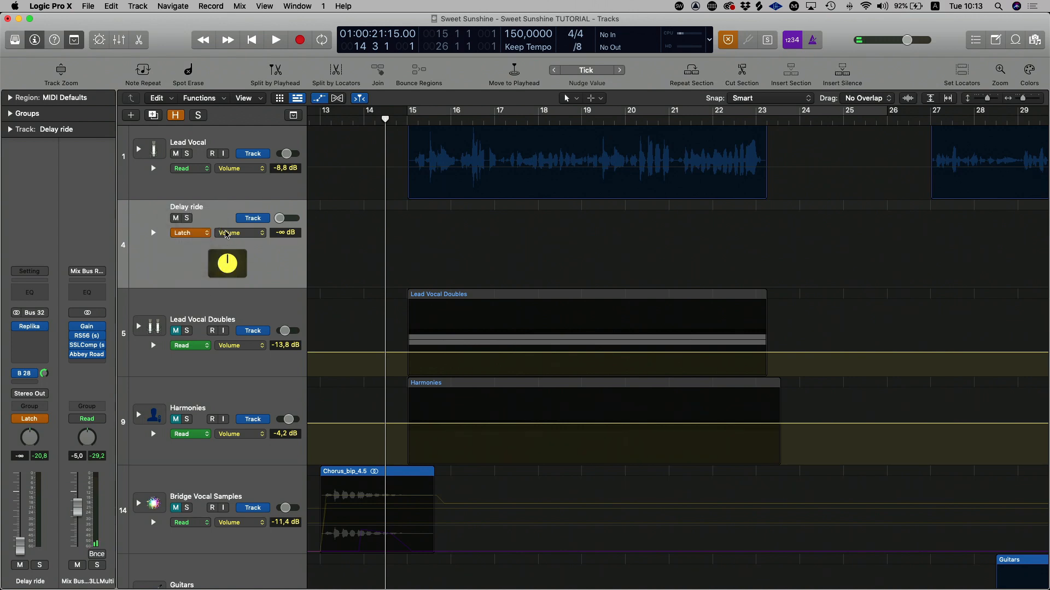
pyautogui.click(195, 235)
pyautogui.click(195, 236)
pyautogui.click(229, 239)
pyautogui.click(247, 238)
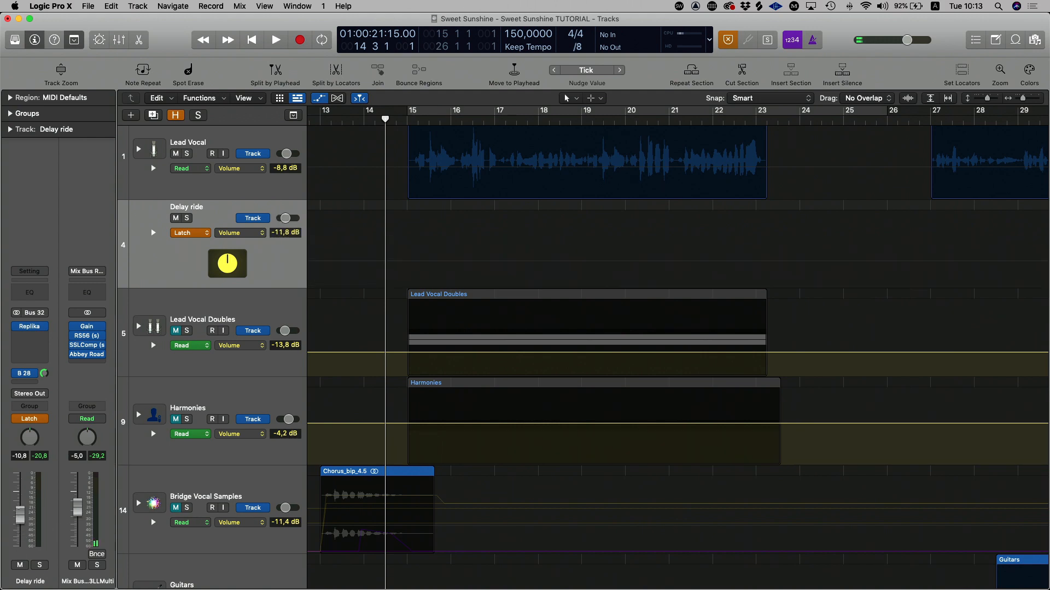
# Step: From a -∞ dB fader, record the Delay ride's volume automation in two passes, peaking at about -16.6 dB near bars 16 and 20
pyautogui.moveTo(21, 548); pyautogui.dragTo(20, 547)
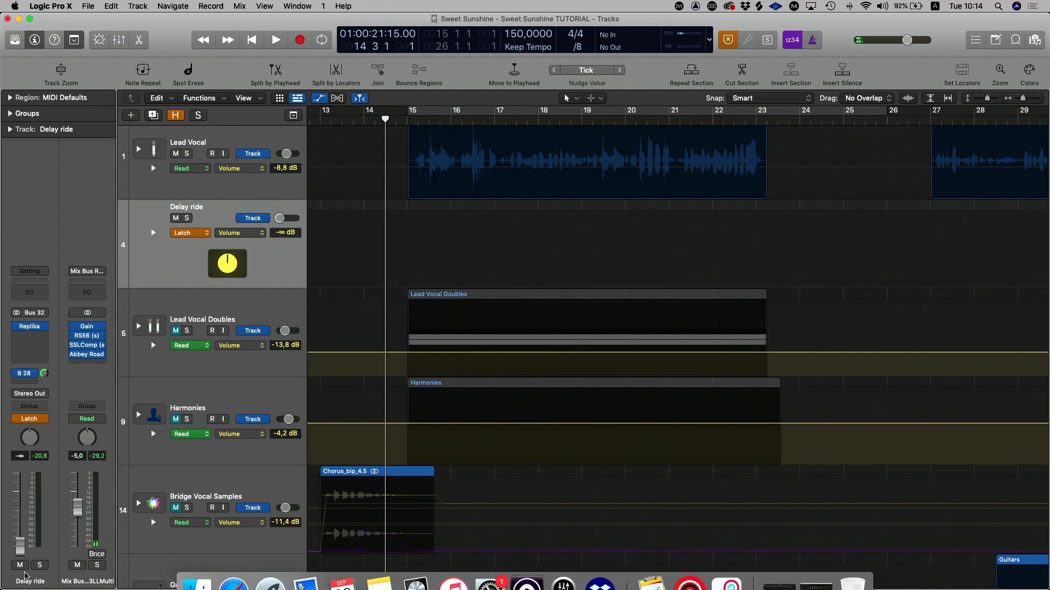
pyautogui.press('space')
pyautogui.moveTo(20, 542)
pyautogui.mouseDown()
pyautogui.moveTo(20, 526)
pyautogui.moveTo(28, 537)
pyautogui.mouseUp()
pyautogui.press('space')
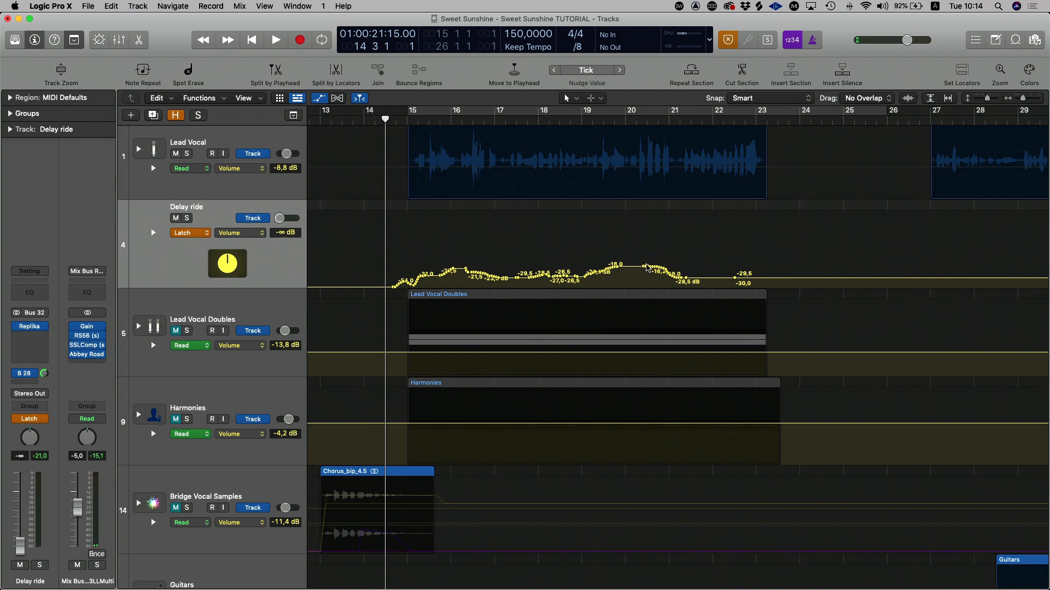
pyautogui.hscroll(3, 647, 268)
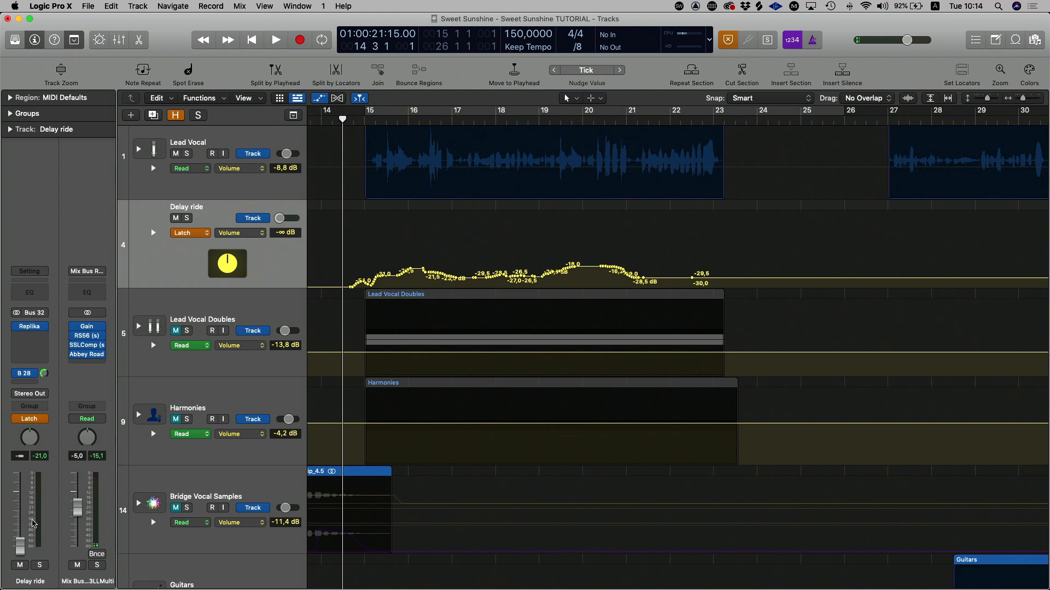
pyautogui.press('space')
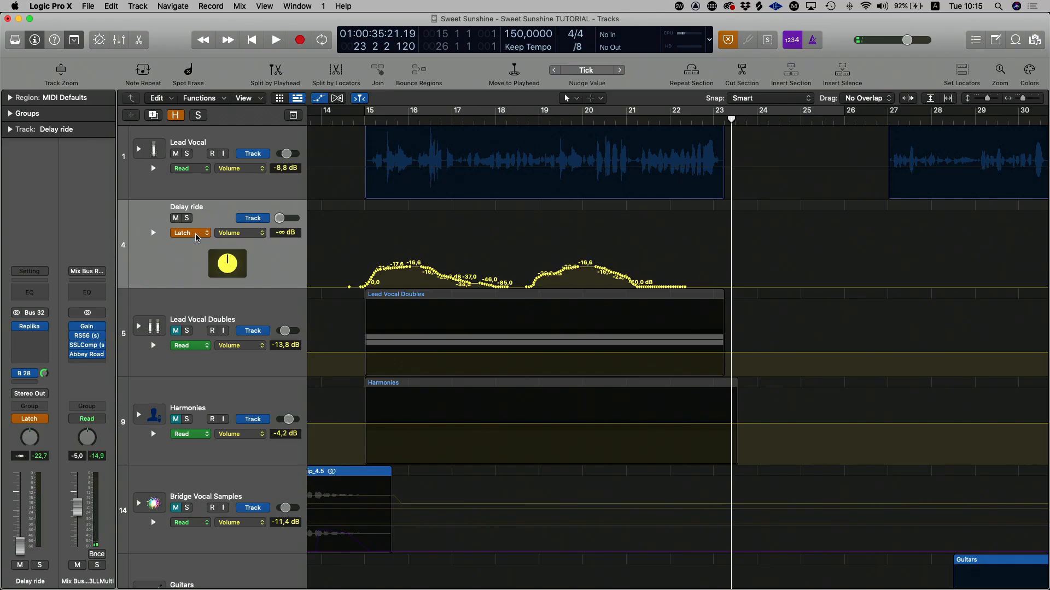
# Step: Set the Delay ride track's automation mode to Read
pyautogui.click(195, 236)
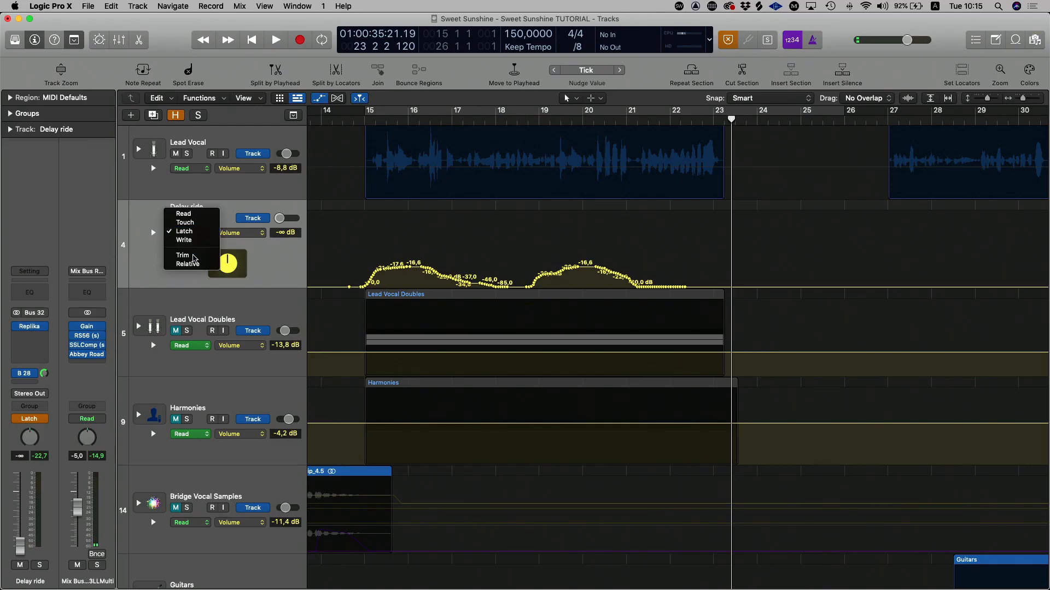
pyautogui.click(157, 284)
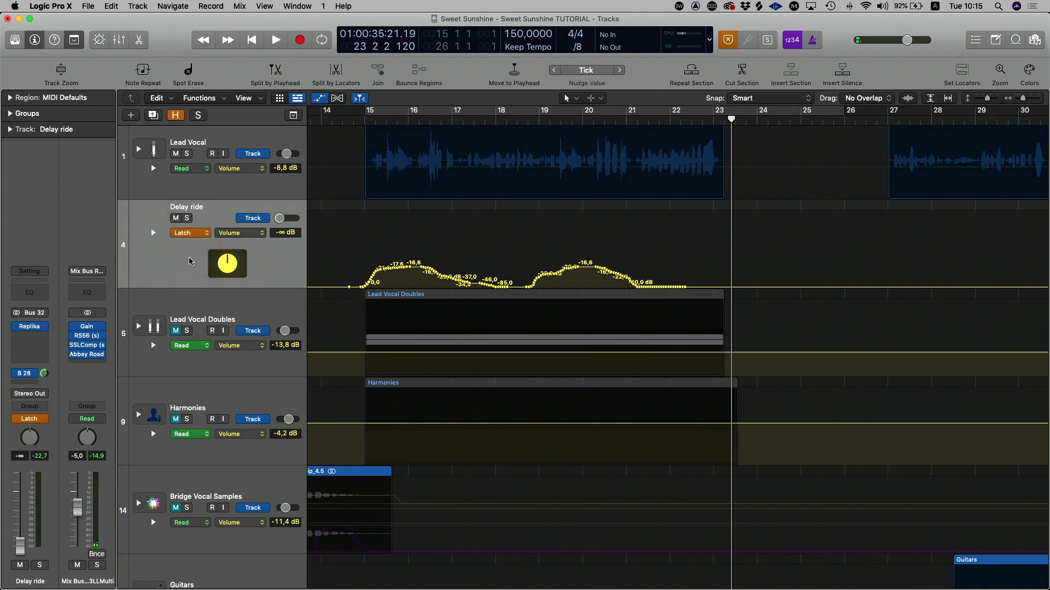
pyautogui.click(198, 235)
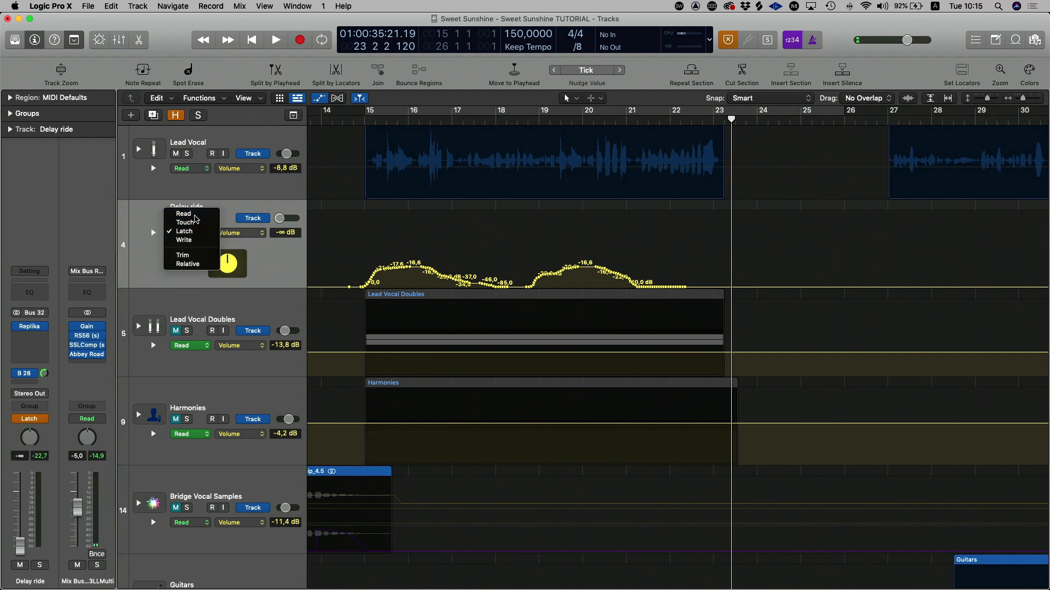
pyautogui.click(189, 214)
# Step: Play the lead vocal with the automated Delay ride from bar 15 to about bar 23
pyautogui.click(358, 119)
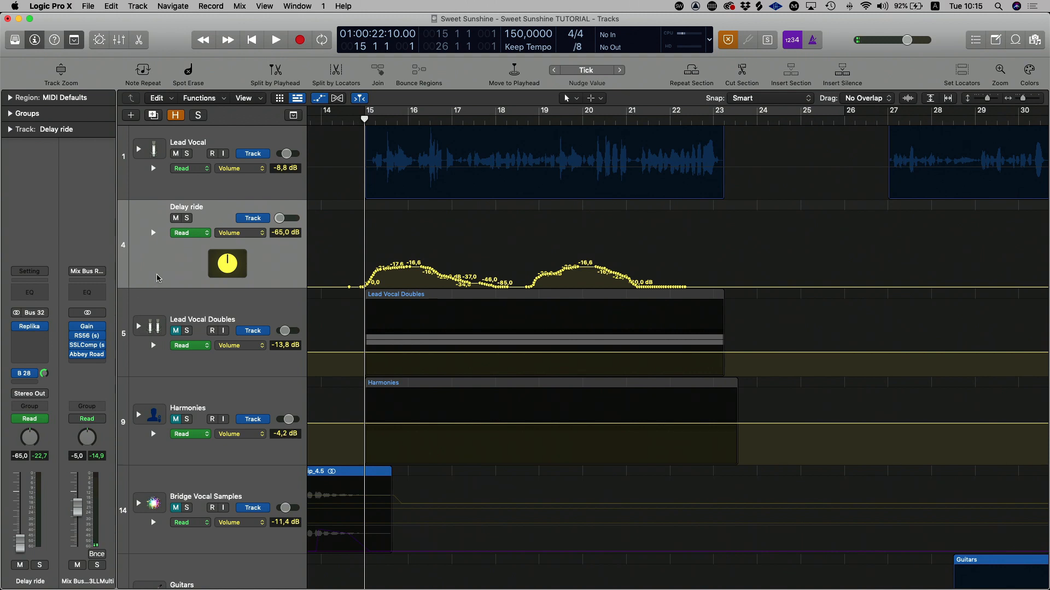
pyautogui.press('space')
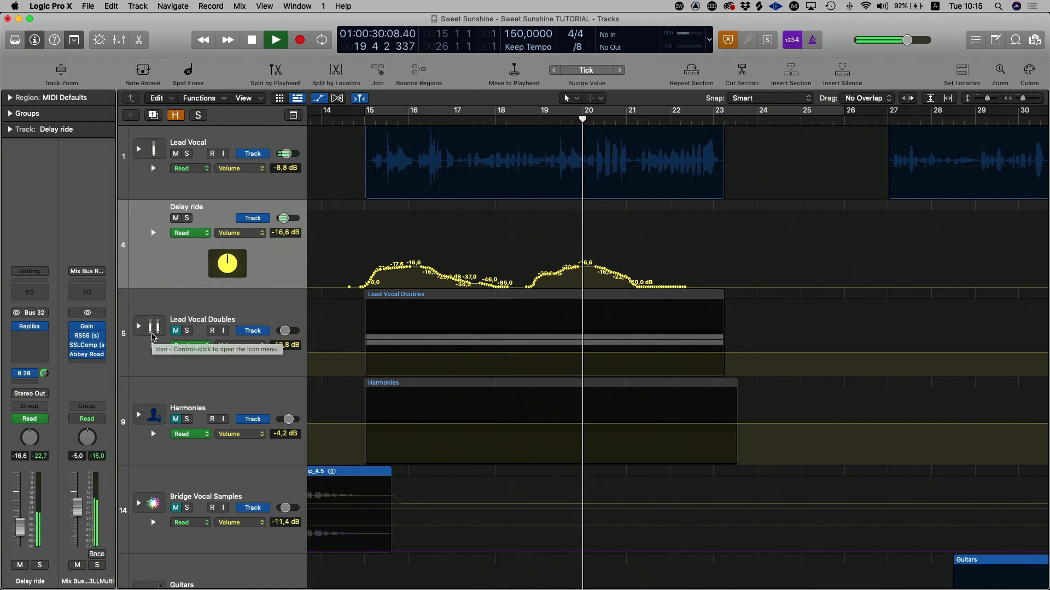
pyautogui.hscroll(1, 226, 331)
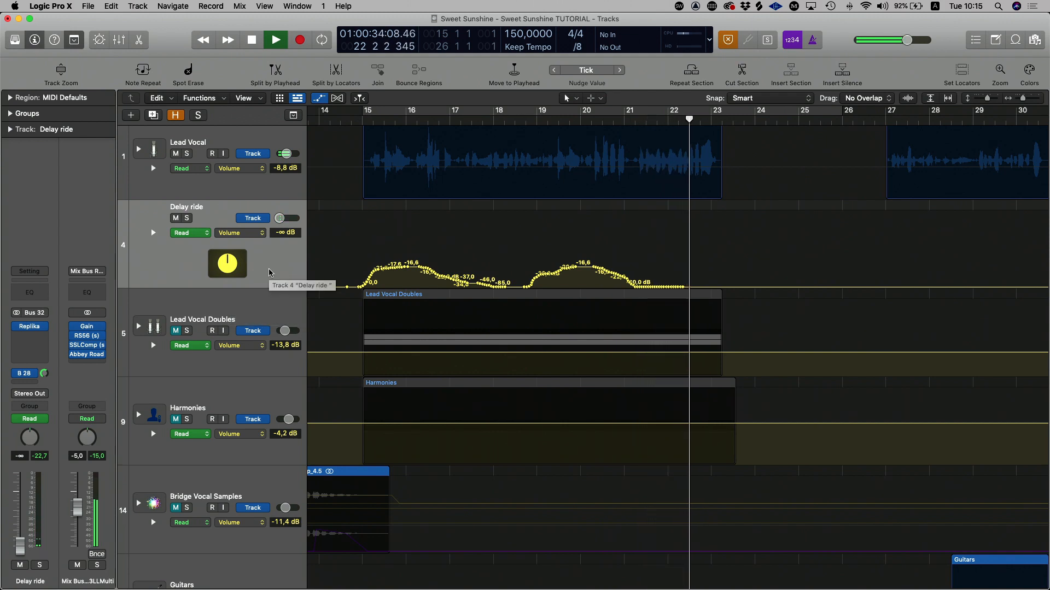
pyautogui.press('space')
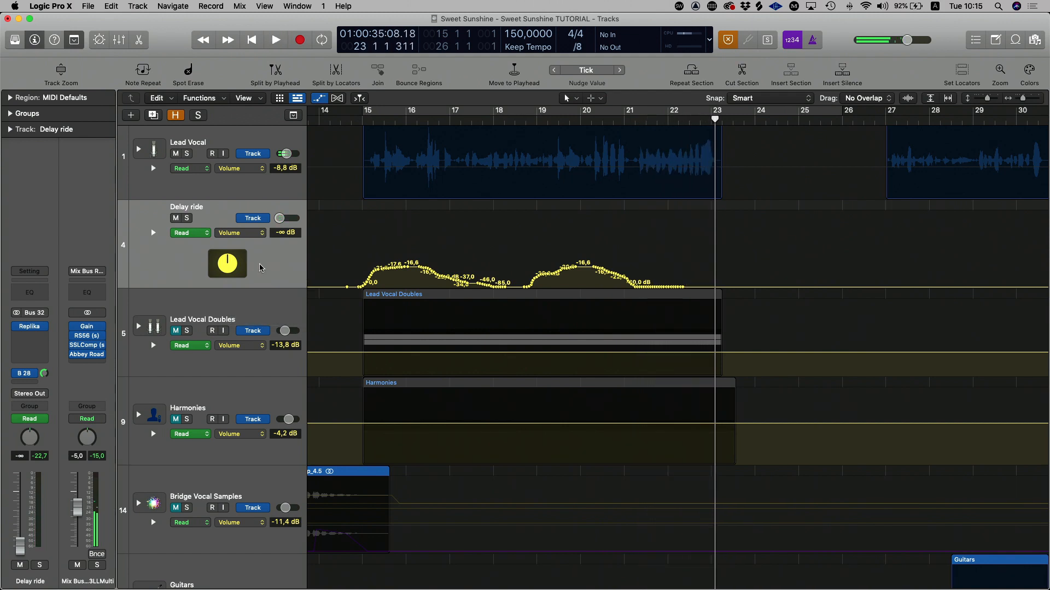
# Step: Examine the Delay ride's Bus 28 send to Capitol Chambers and Replika's Feedback, and close the plug-in
pyautogui.click(45, 375)
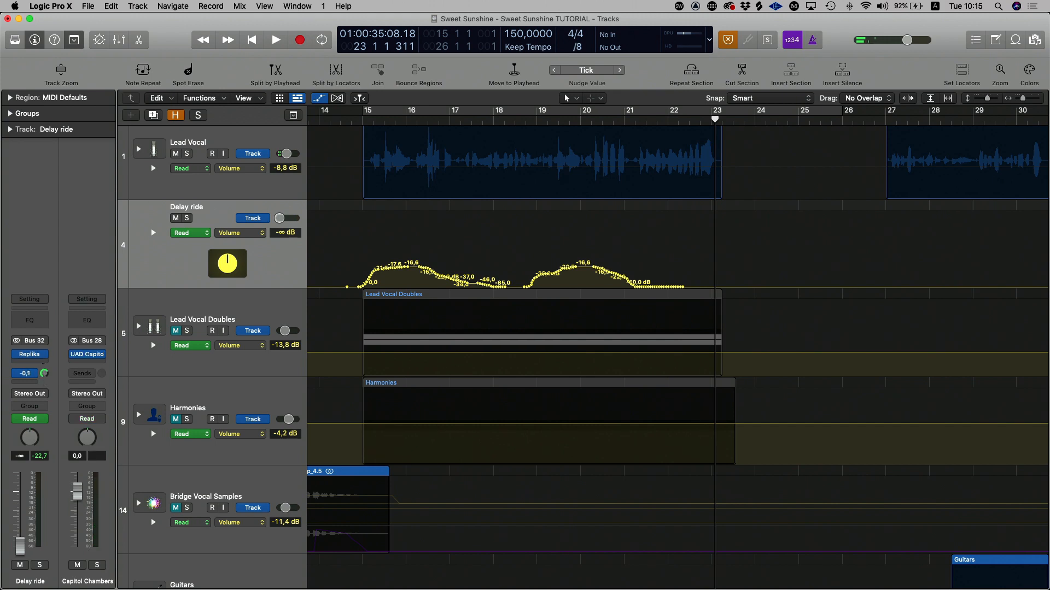
pyautogui.click(29, 355)
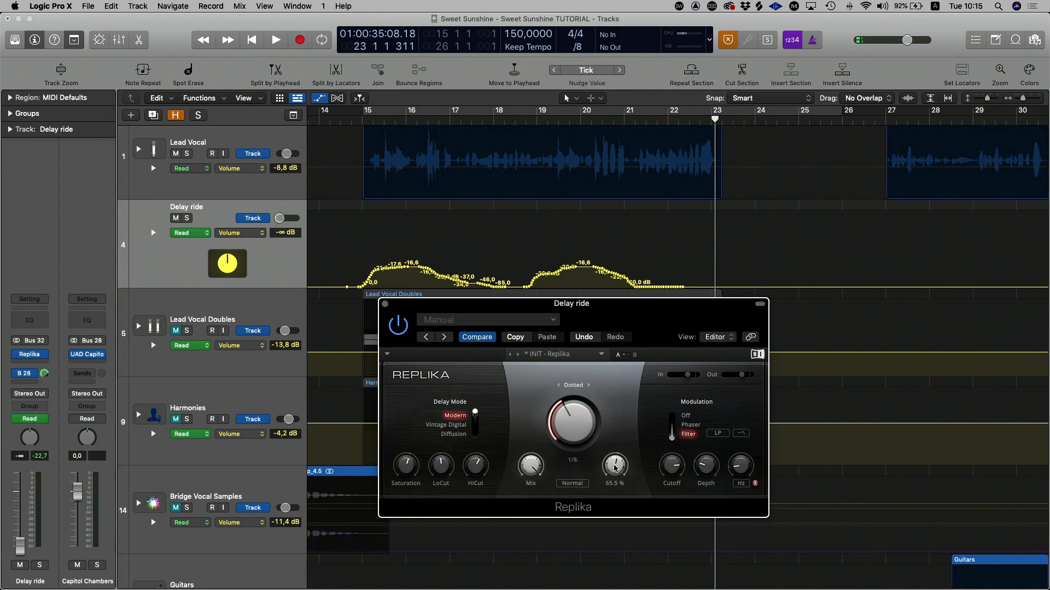
pyautogui.click(386, 304)
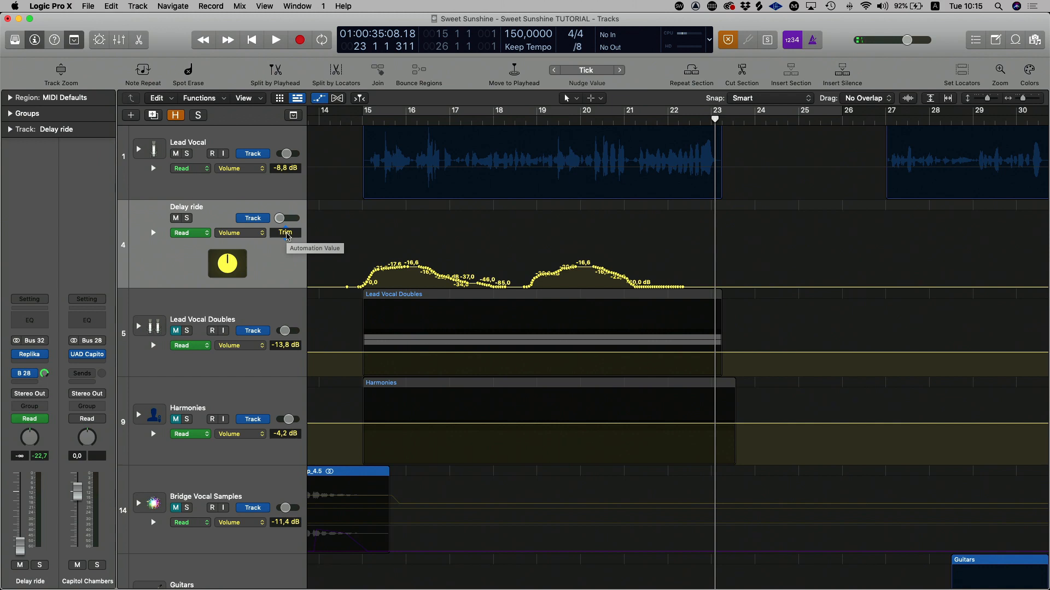
# Step: Trim down the whole Delay ride volume curve to peak at about -18.2 dB near bar 20, and place the playhead just before bar 15
pyautogui.moveTo(287, 236); pyautogui.dragTo(287, 257)
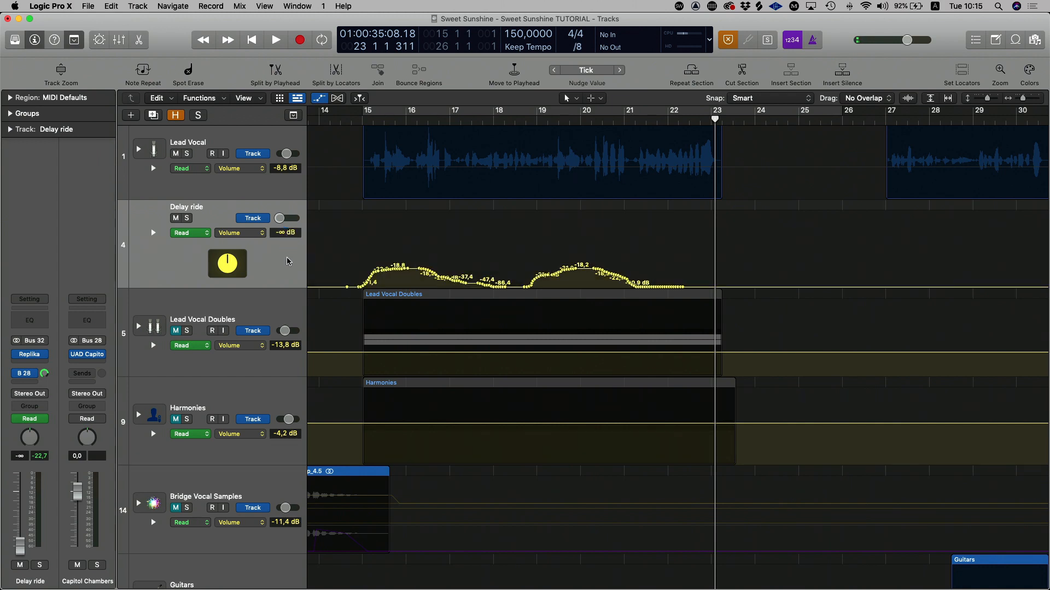
pyautogui.click(350, 118)
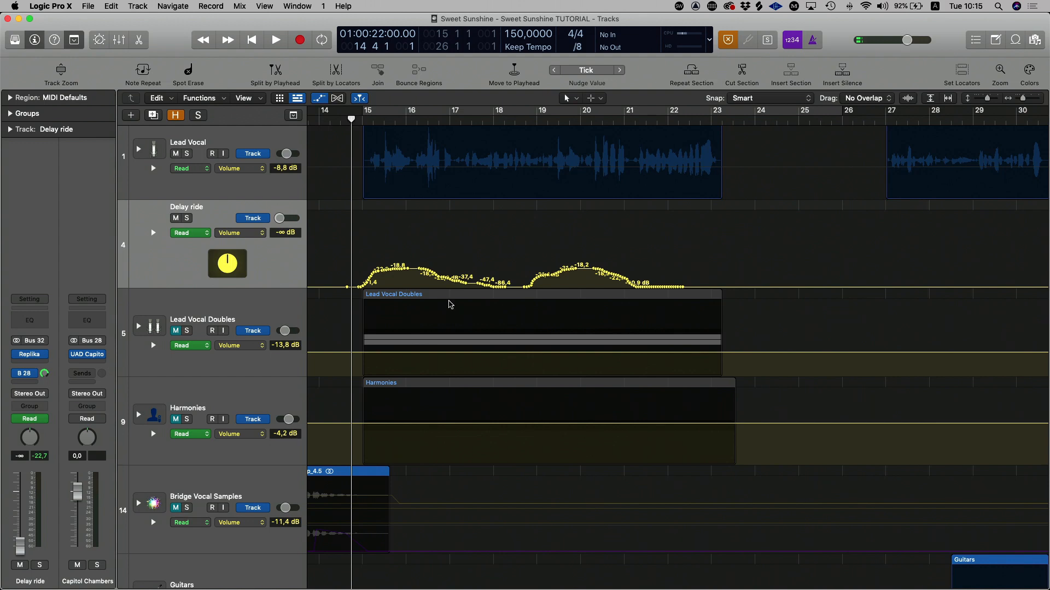
# Step: Play the lead vocal with the trimmed Delay ride automation from just before bar 15 to about bar 22, and return the playhead to bar 15
pyautogui.press('space')
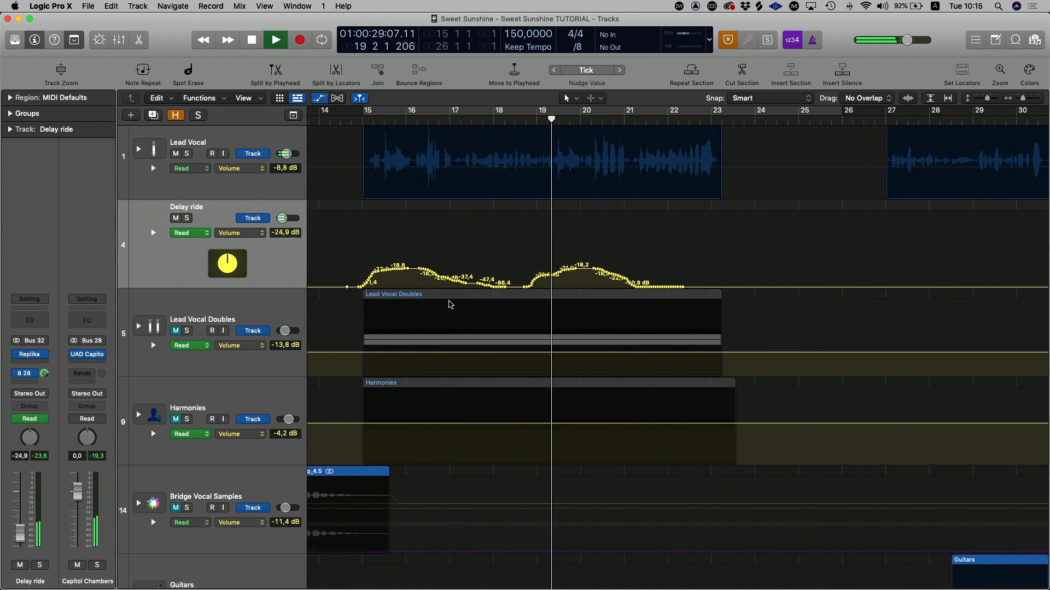
pyautogui.hscroll(1, 450, 305)
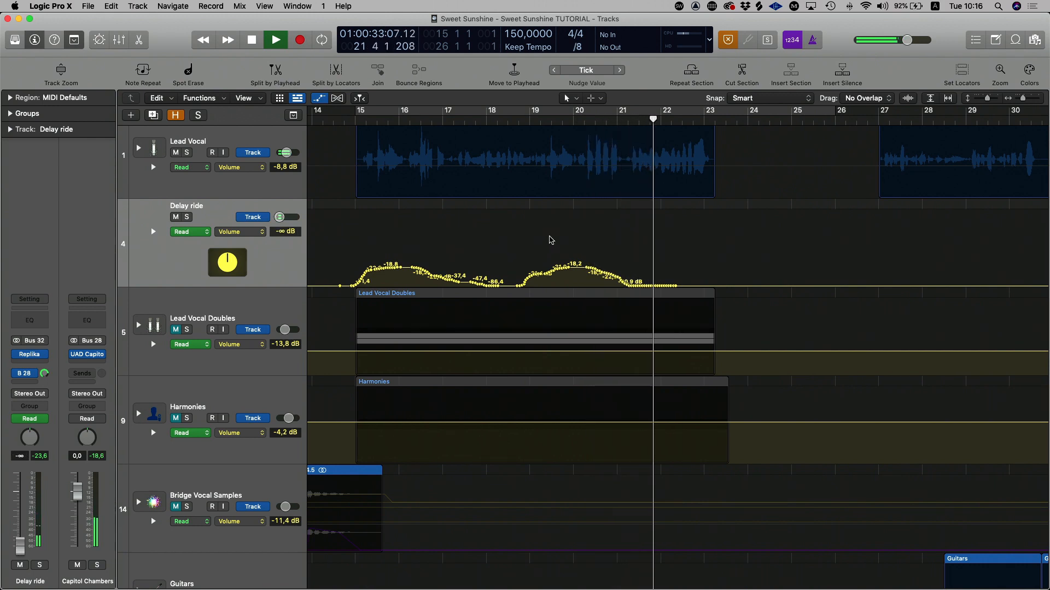
pyautogui.press('space')
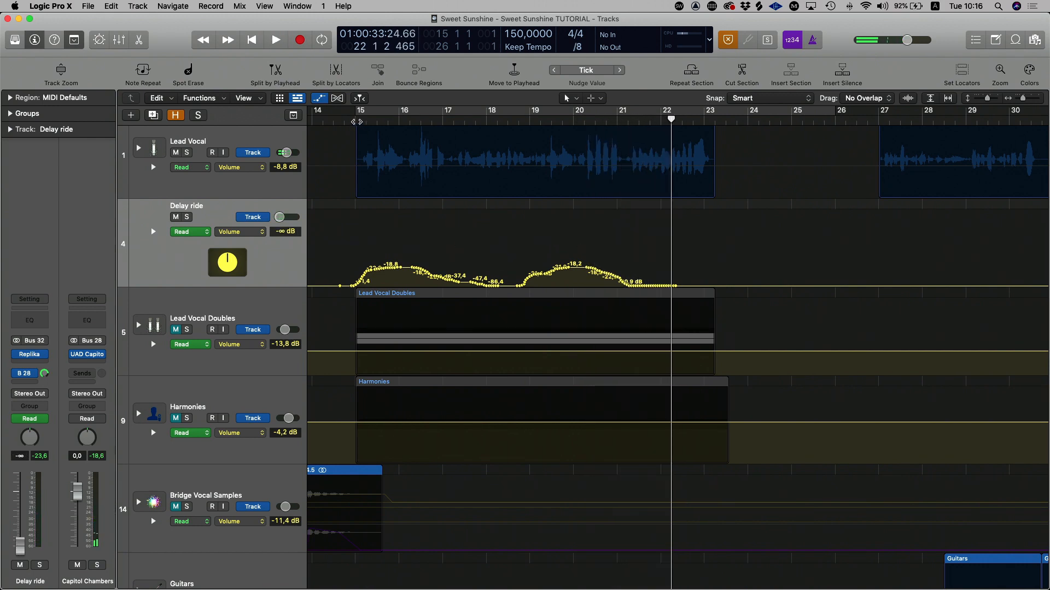
pyautogui.click(357, 121)
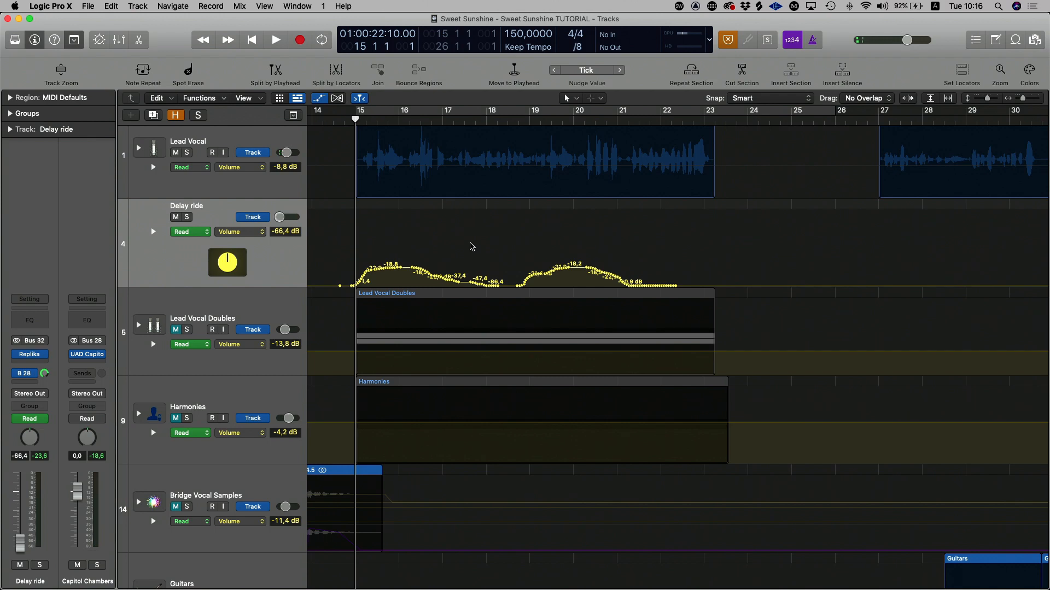
# Step: Adjust the Delay ride's volume automation point just after bar 16, moving it slightly later along the curve
pyautogui.scroll(-1, 471, 246)
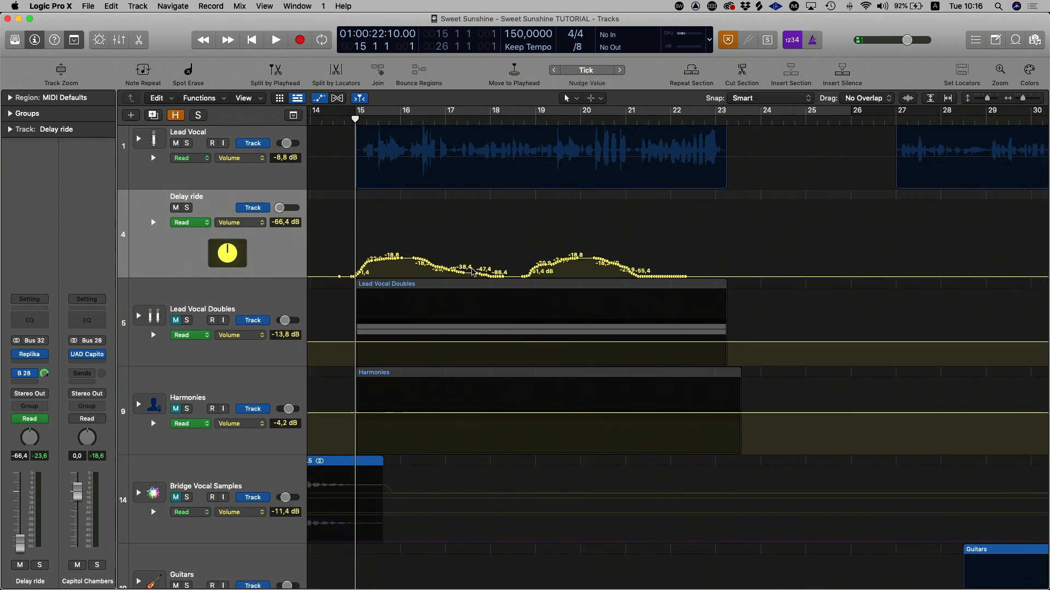
pyautogui.scroll(5, 473, 273)
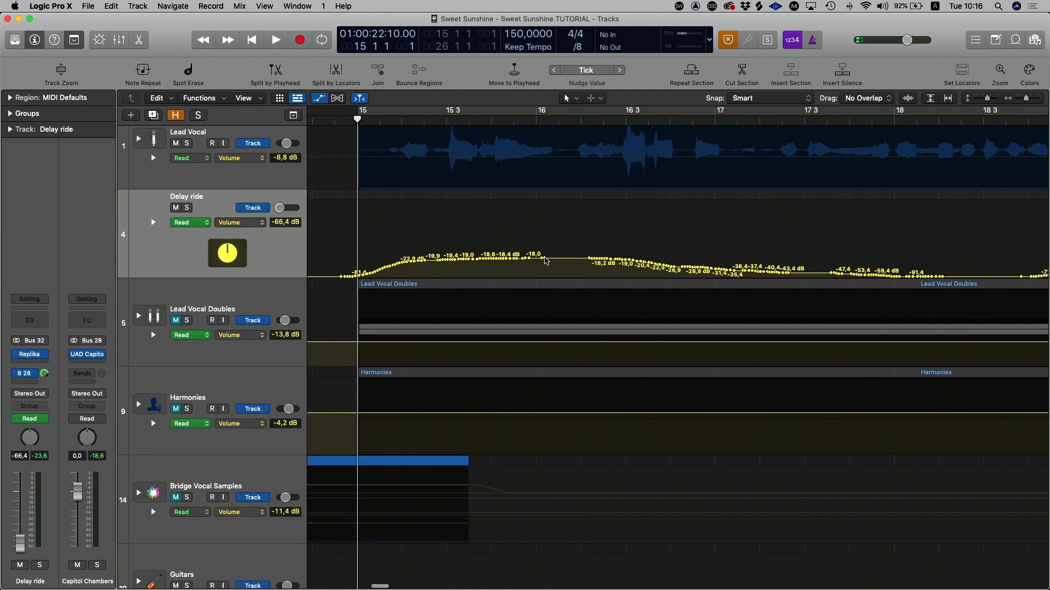
pyautogui.moveTo(543, 258)
pyautogui.mouseDown()
pyautogui.moveTo(420, 258)
pyautogui.moveTo(569, 258)
pyautogui.moveTo(560, 258)
pyautogui.mouseUp()
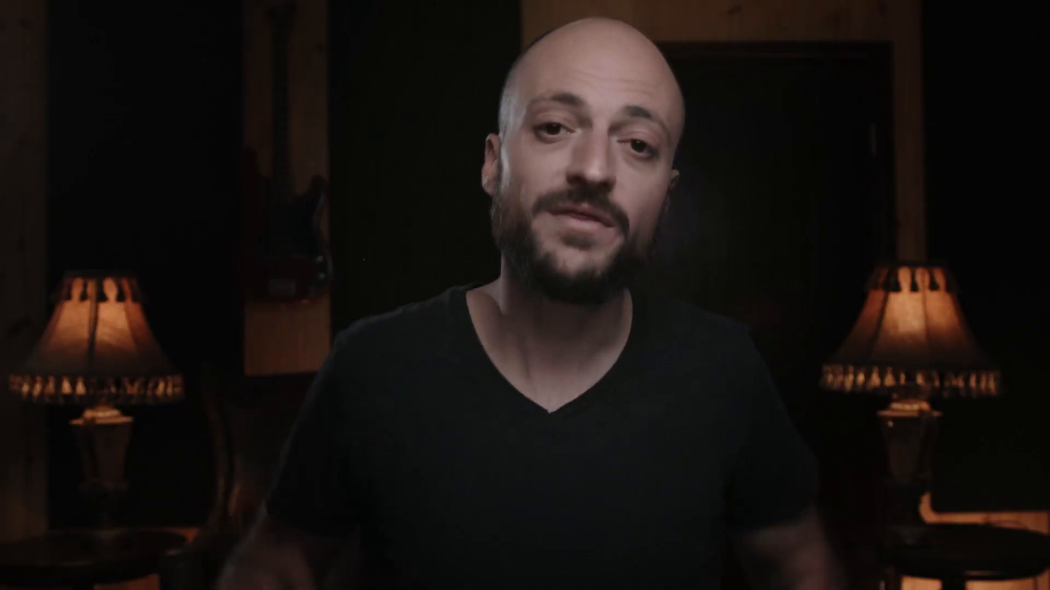